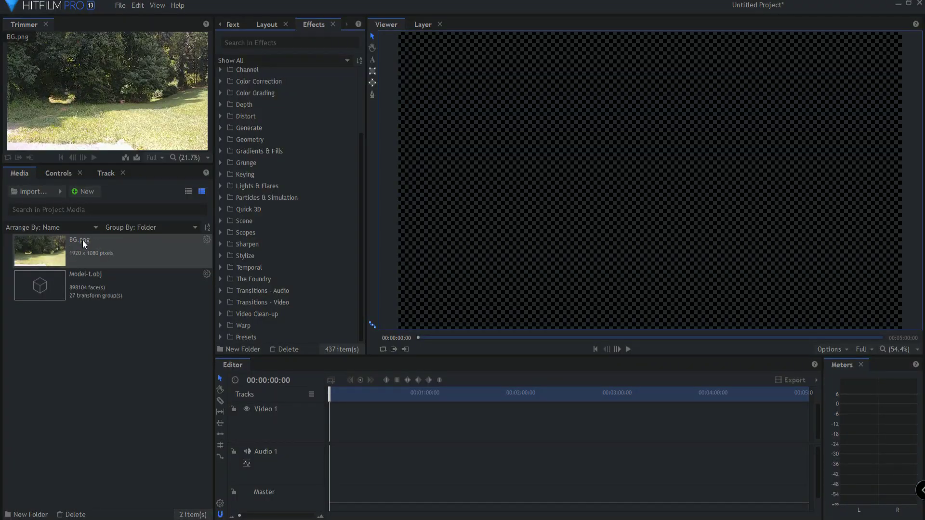
Open the new-item options in the Media panel to start a composite shot
click(85, 193)
Create a new 1080p composite shot and add BG.png as its layer
click(95, 208)
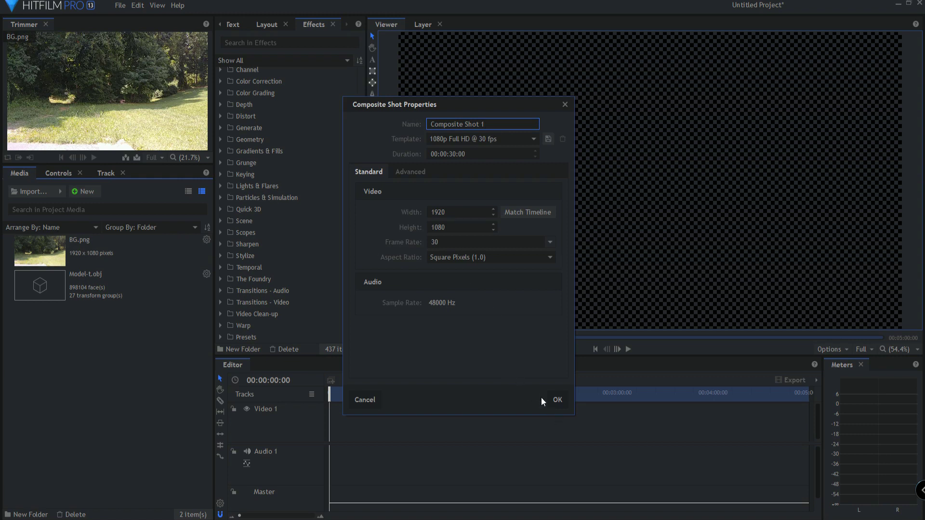
click(556, 401)
drag(56, 244, 306, 407)
Grade BG.png with Brightness & Contrast: brightness -13, contrast 21
click(253, 43)
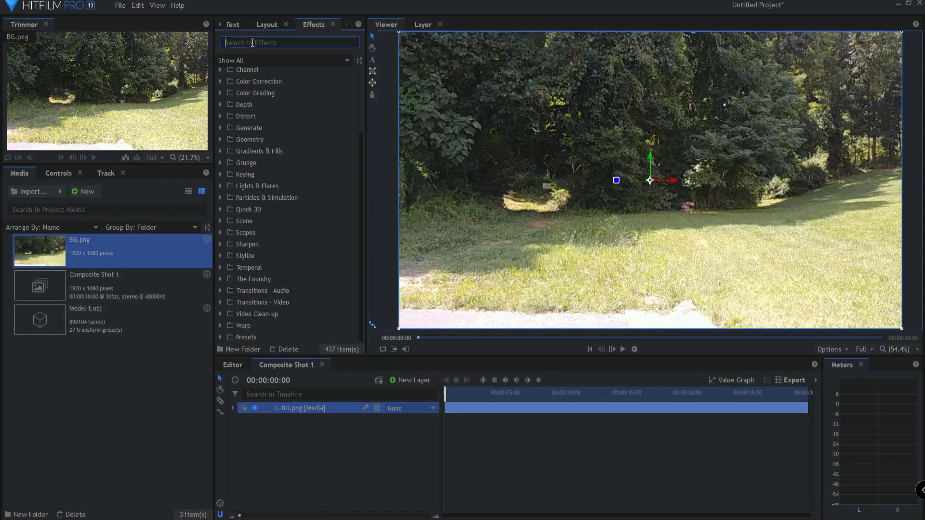
text(bright)
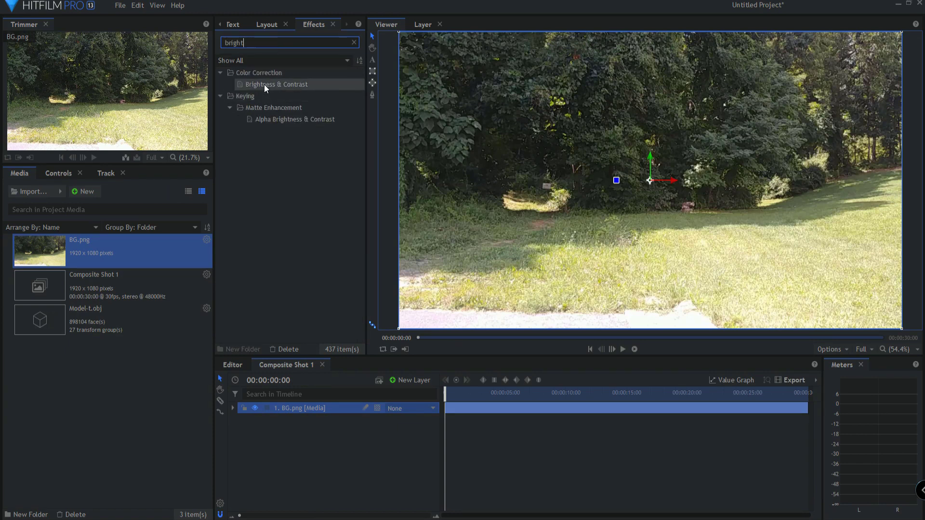
drag(266, 85, 295, 408)
click(252, 443)
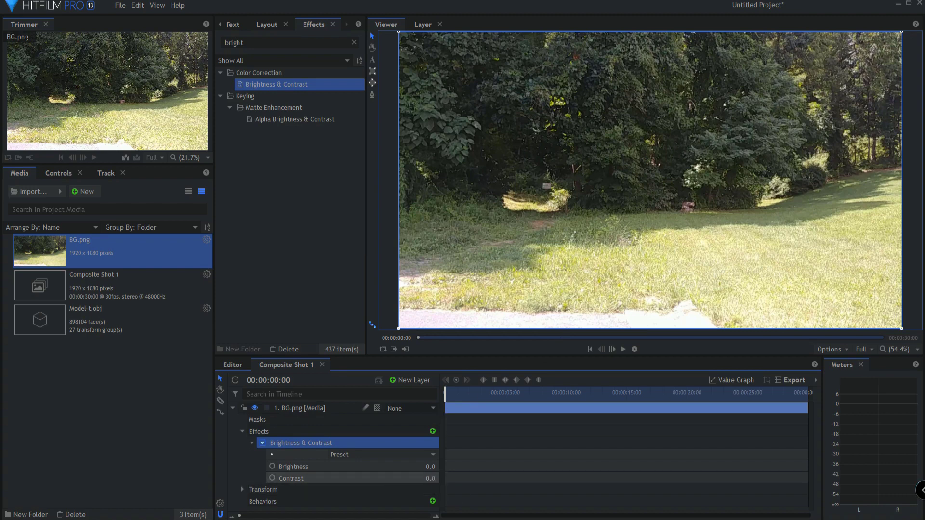
mouse_move(435, 479)
mouse_down()
mouse_move(448, 479)
mouse_move(424, 467)
mouse_up()
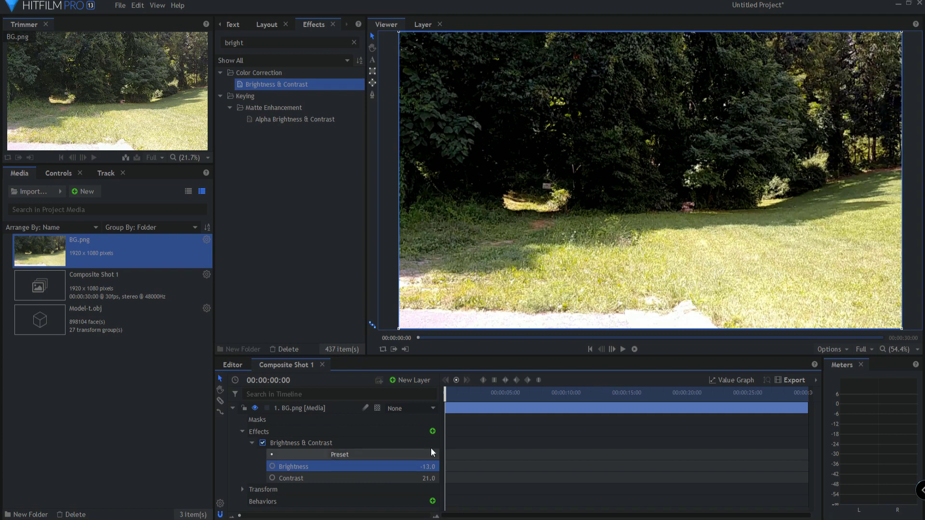
click(232, 409)
click(243, 424)
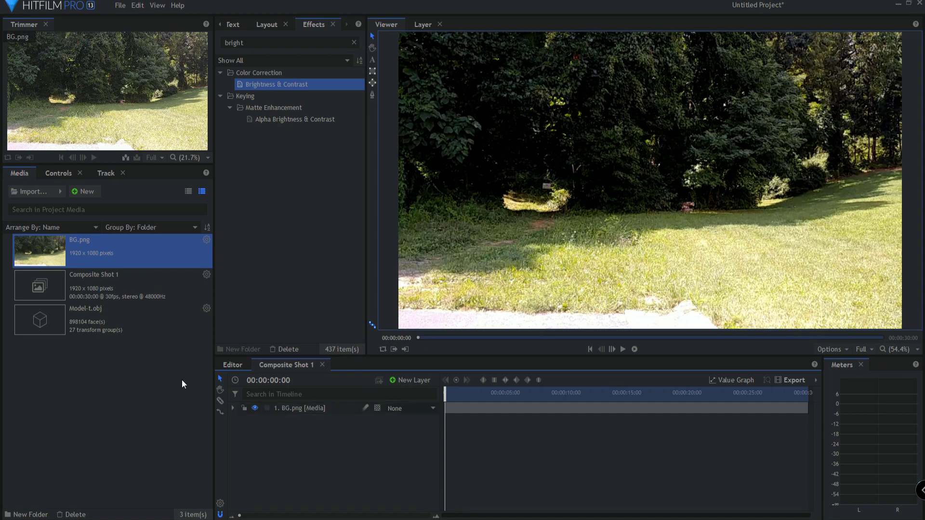
Add a camera layer and set its Position Y to 218
click(410, 379)
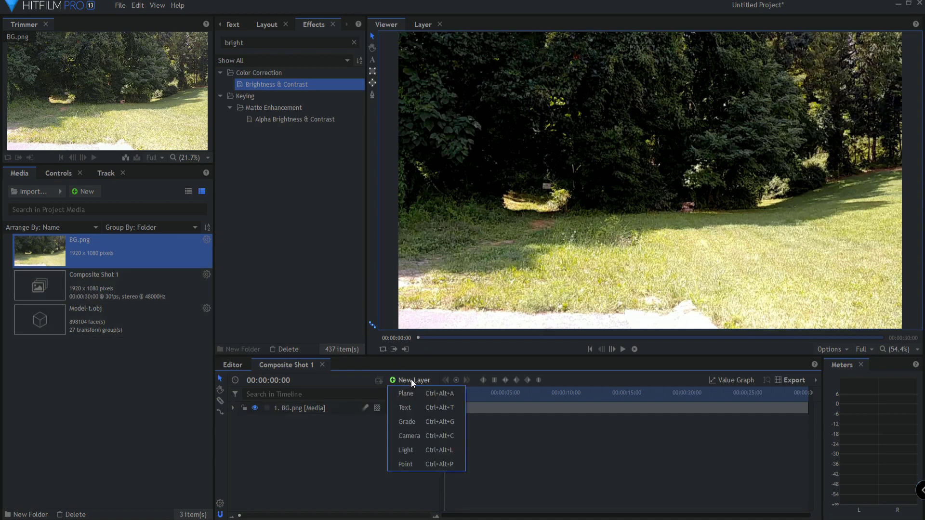
click(412, 438)
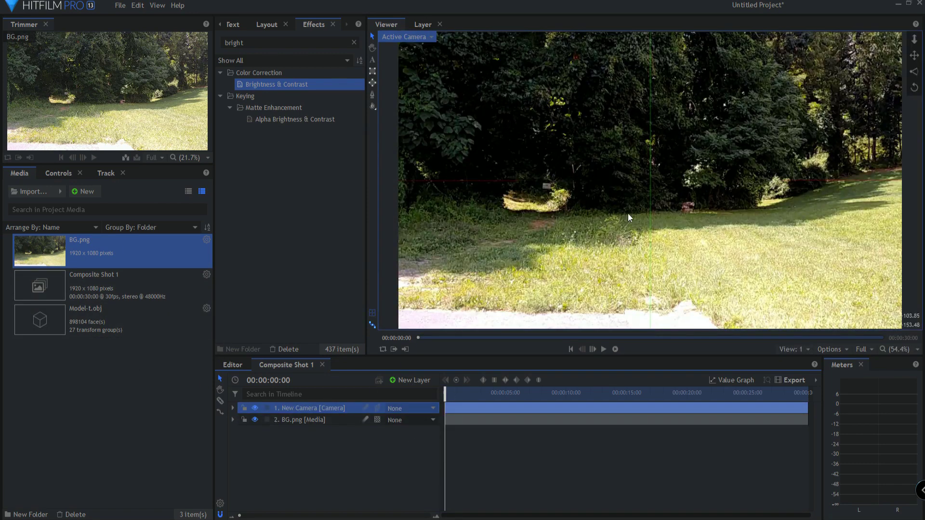
click(234, 409)
click(243, 432)
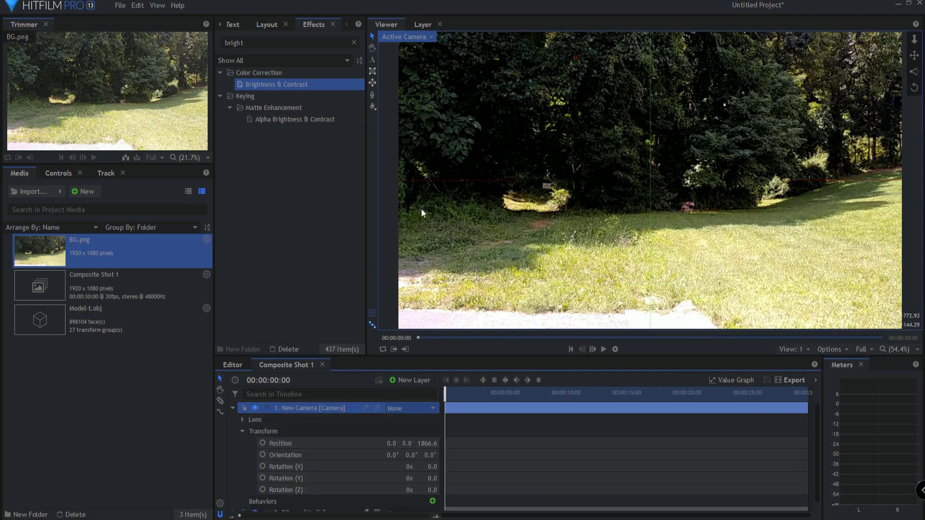
drag(406, 443, 520, 444)
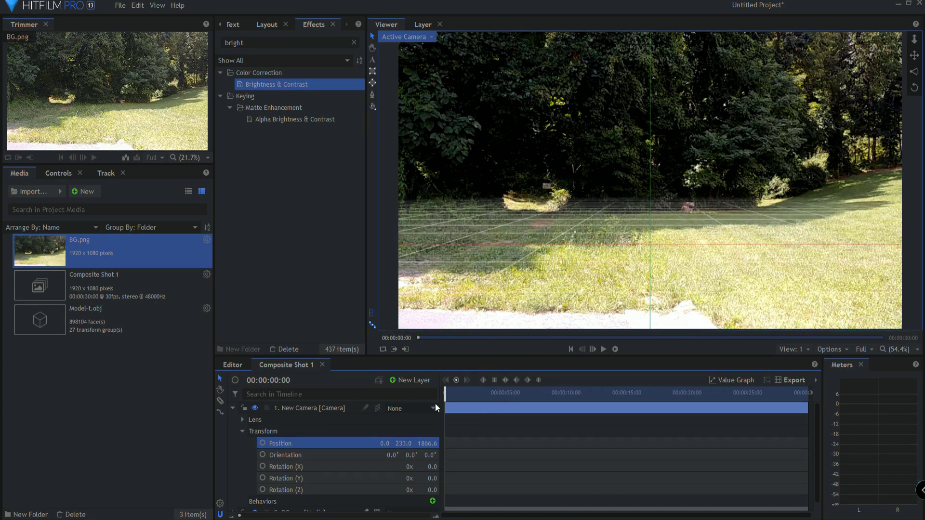
drag(403, 443, 400, 444)
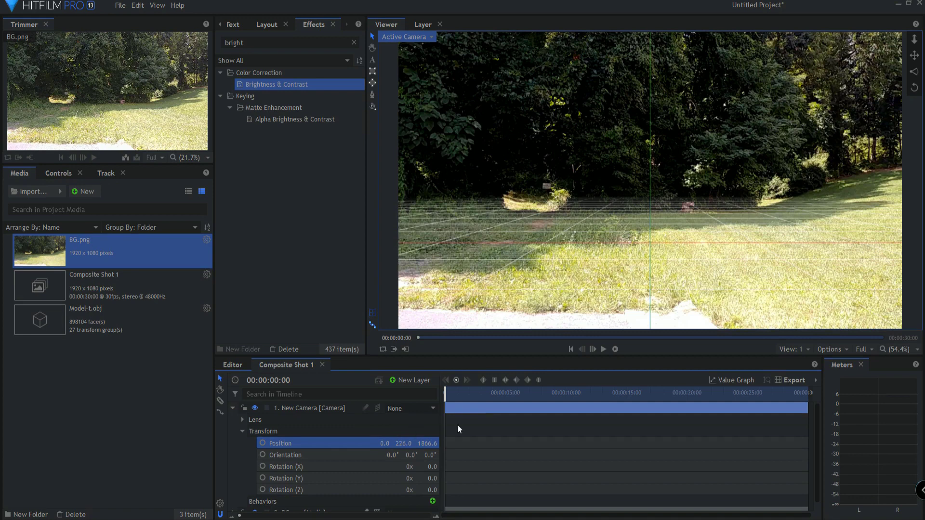
drag(404, 443, 400, 444)
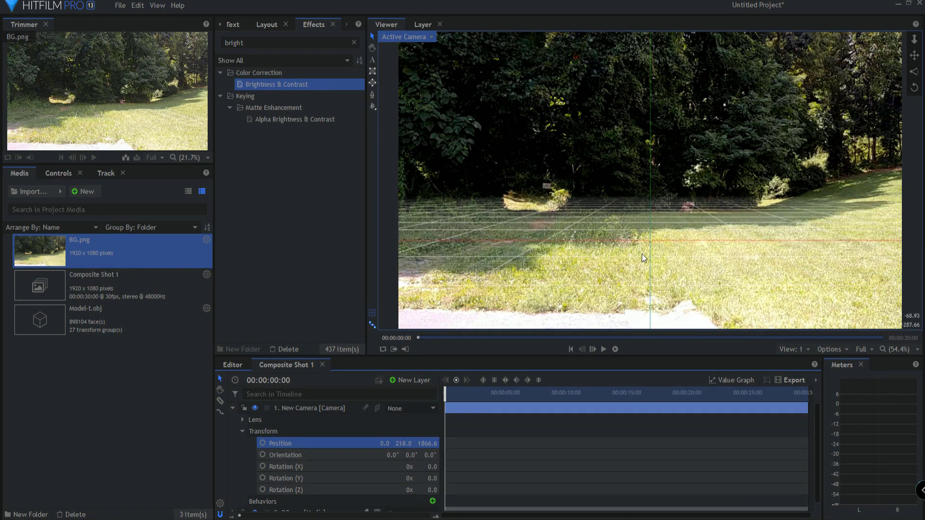
Switch the viewer to Perspective and orbit until the camera is visible
click(396, 36)
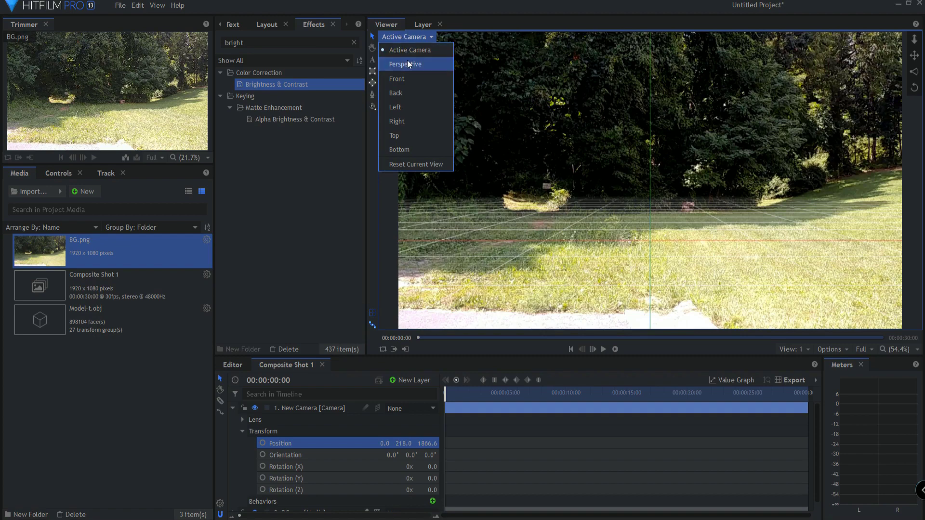
click(407, 63)
click(373, 106)
drag(556, 173, 722, 196)
drag(741, 266, 775, 130)
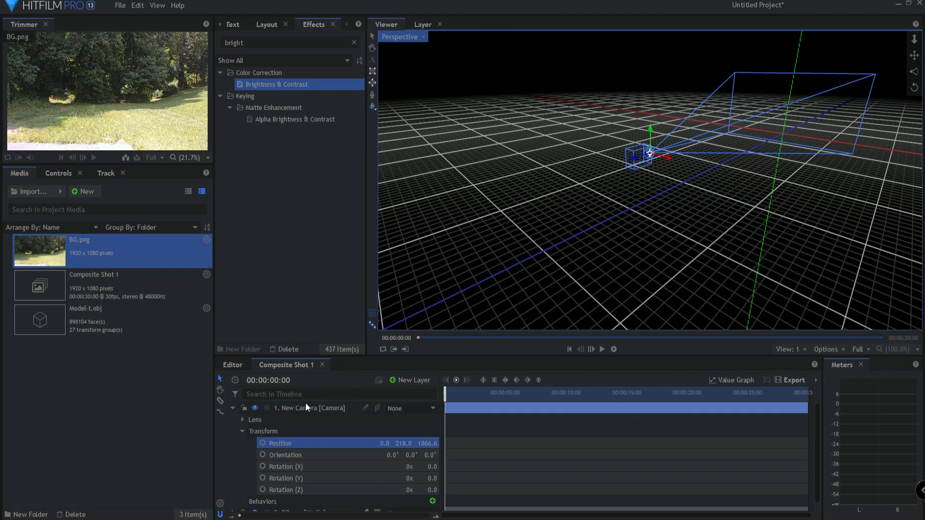
Add Model-t.obj as a layer in the composite and orbit to inspect it
click(233, 408)
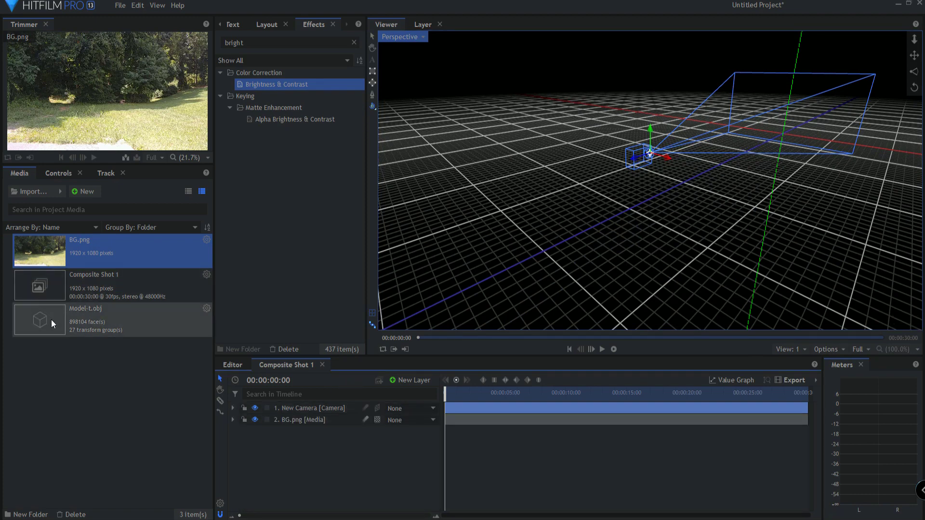
drag(51, 319, 302, 412)
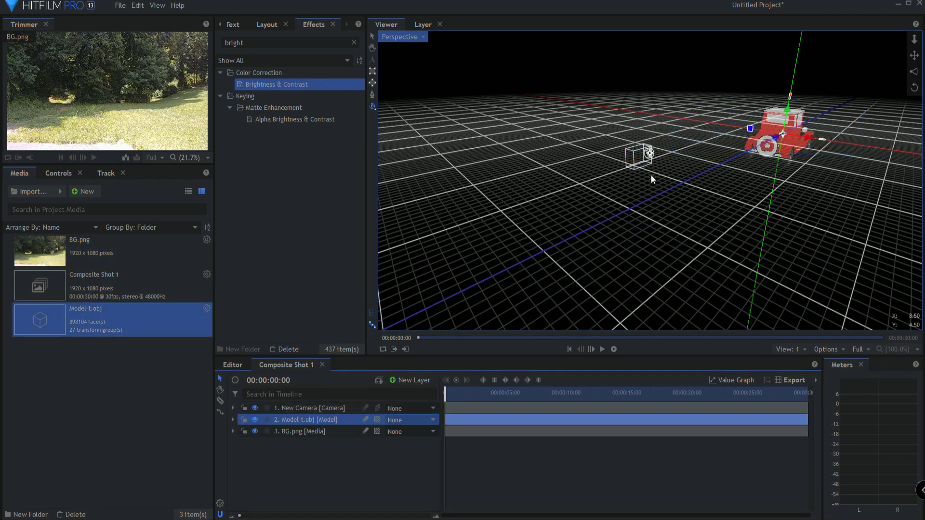
drag(852, 196, 741, 195)
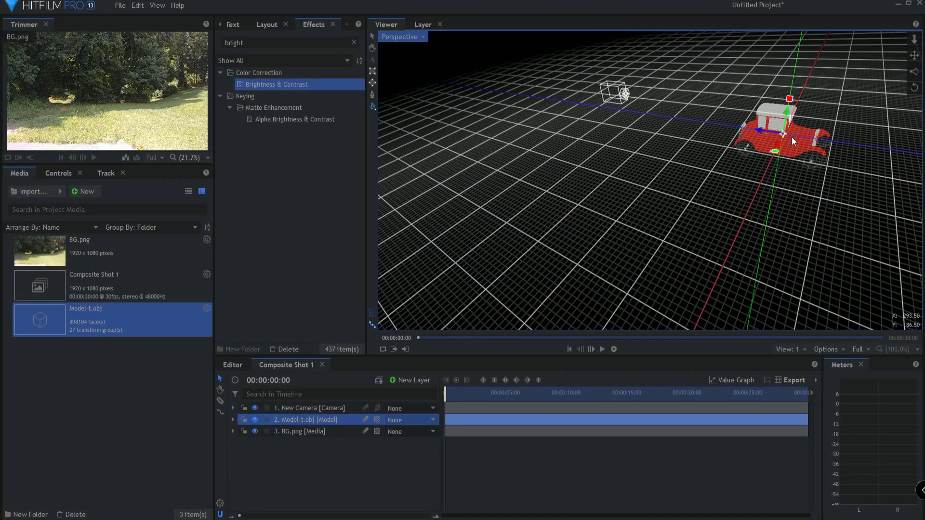
In Front view, set the car's anchor point Y to -219 and scale to 98%
click(399, 39)
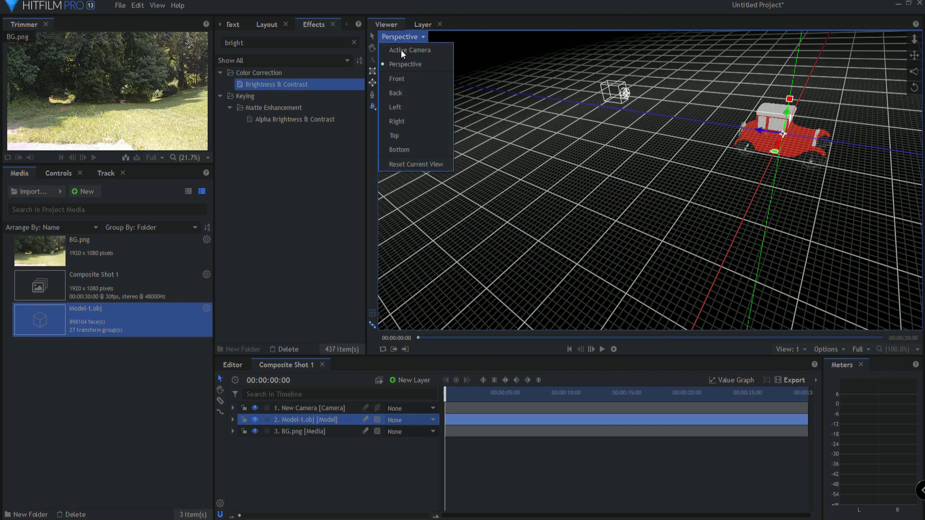
click(406, 80)
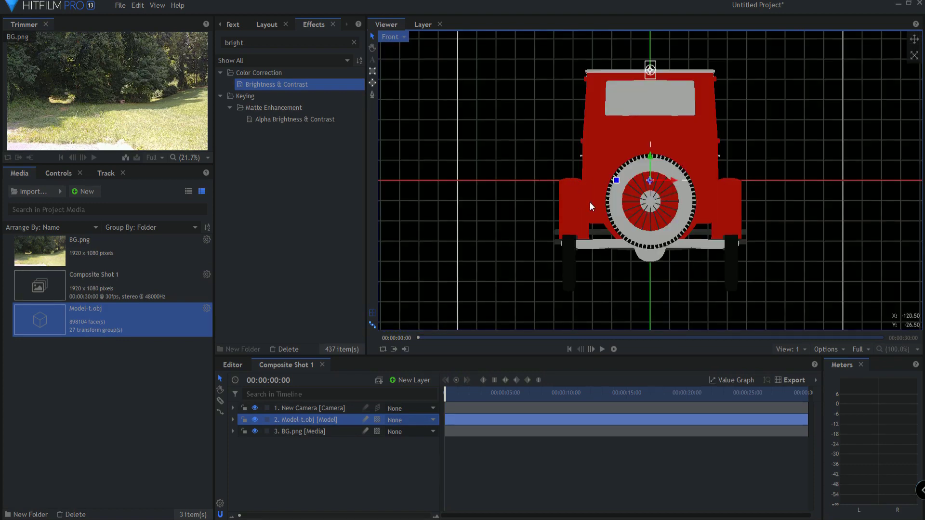
click(233, 419)
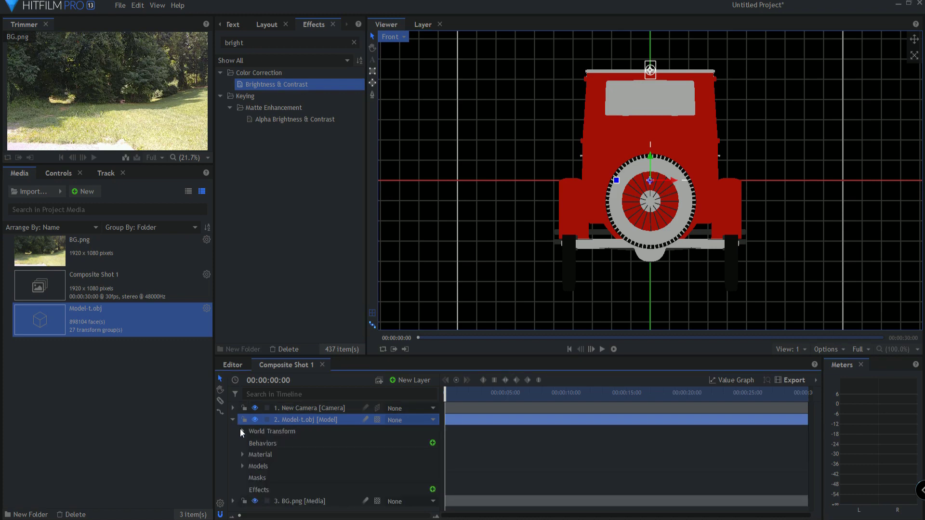
click(241, 432)
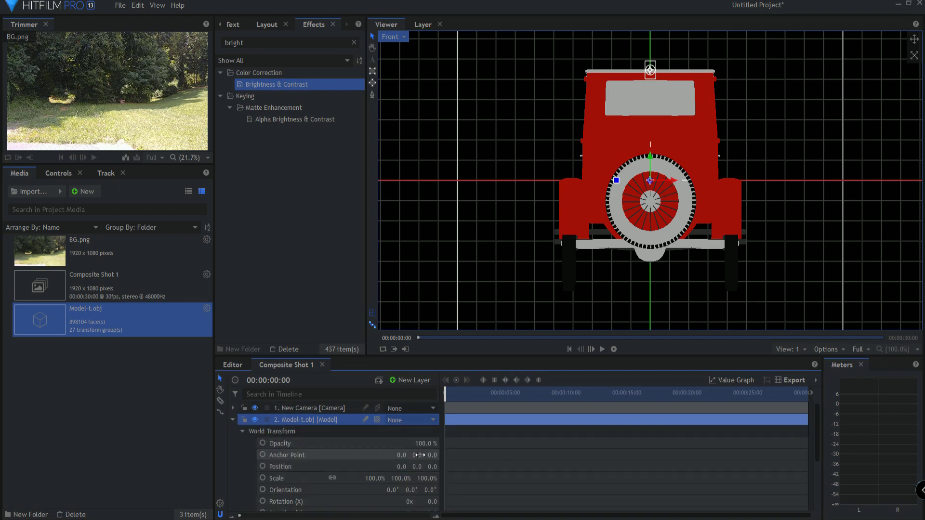
drag(417, 455, 312, 455)
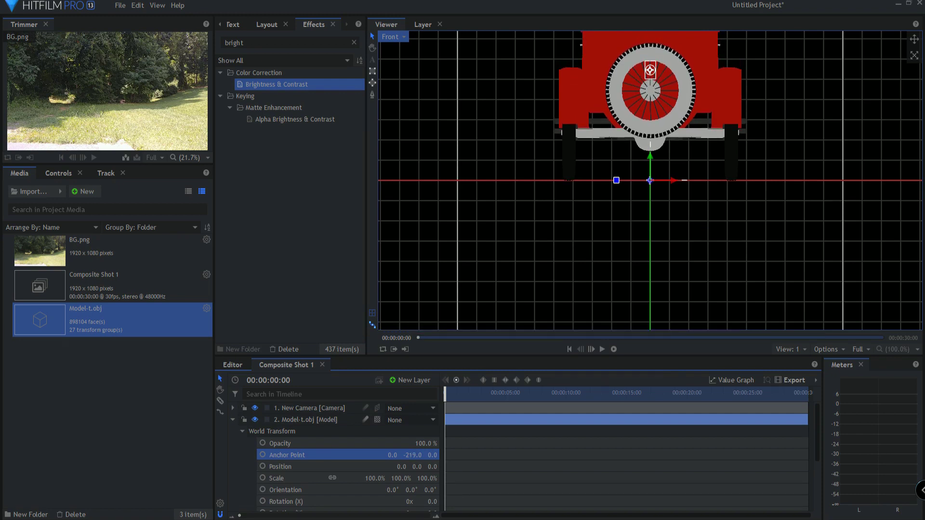
drag(417, 455, 416, 456)
drag(375, 478, 380, 480)
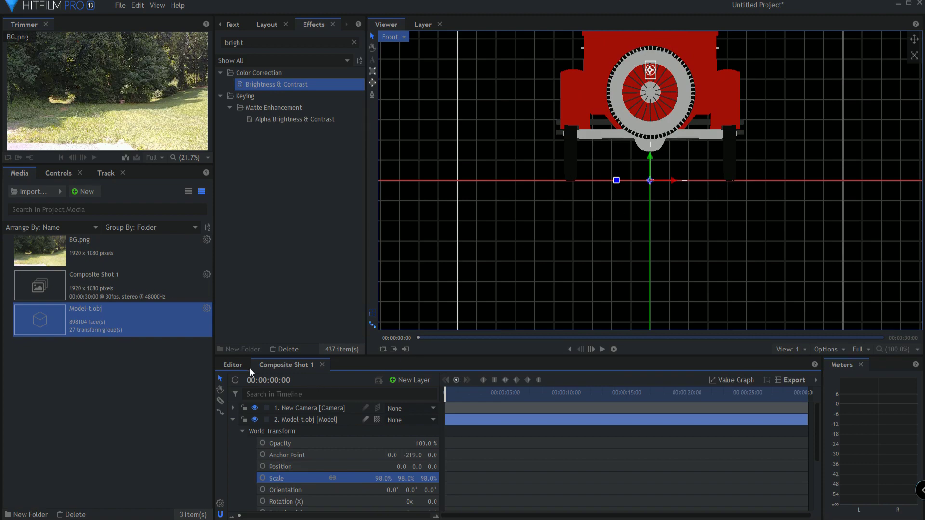
Return to the Active Camera view, scale the car to 58% and rotate it 126° on Y
click(388, 38)
click(402, 49)
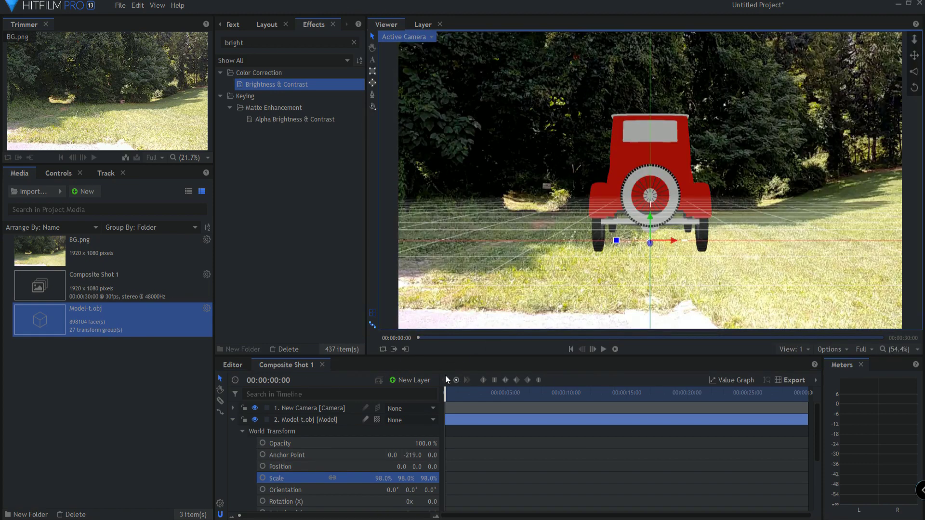
scroll(421, 466, down, 3)
drag(431, 450, 364, 414)
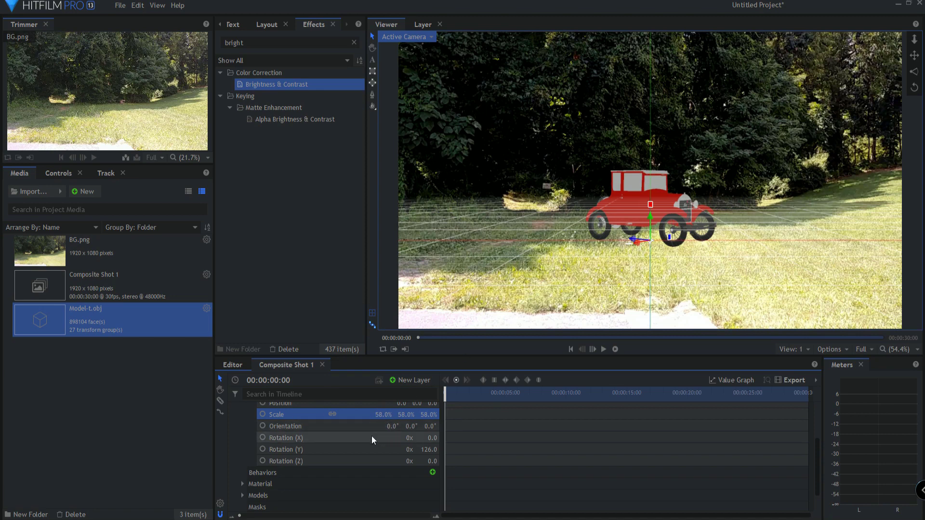
scroll(331, 438, up, 5)
click(233, 420)
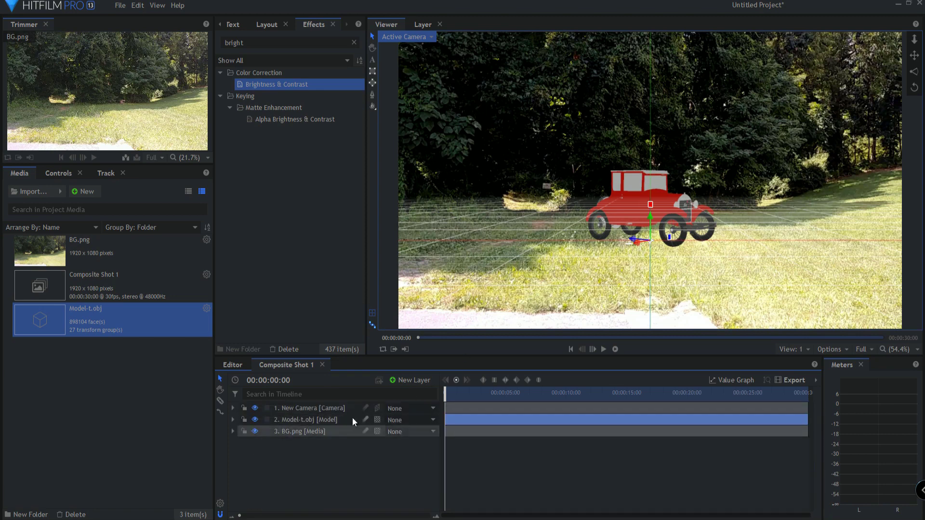
click(411, 380)
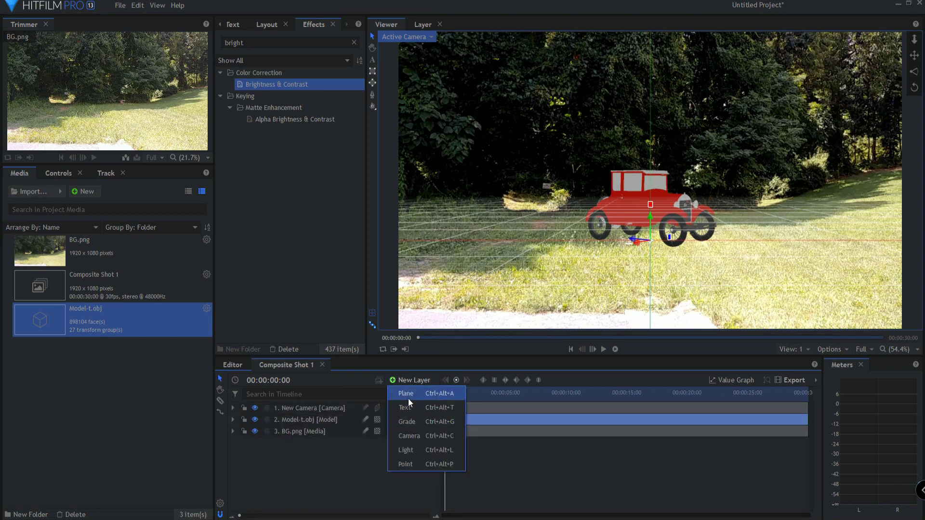
Add a light named Sun above and up-left of the car, with the 3D grid hidden
click(406, 451)
drag(656, 100, 546, 60)
double_click(295, 409)
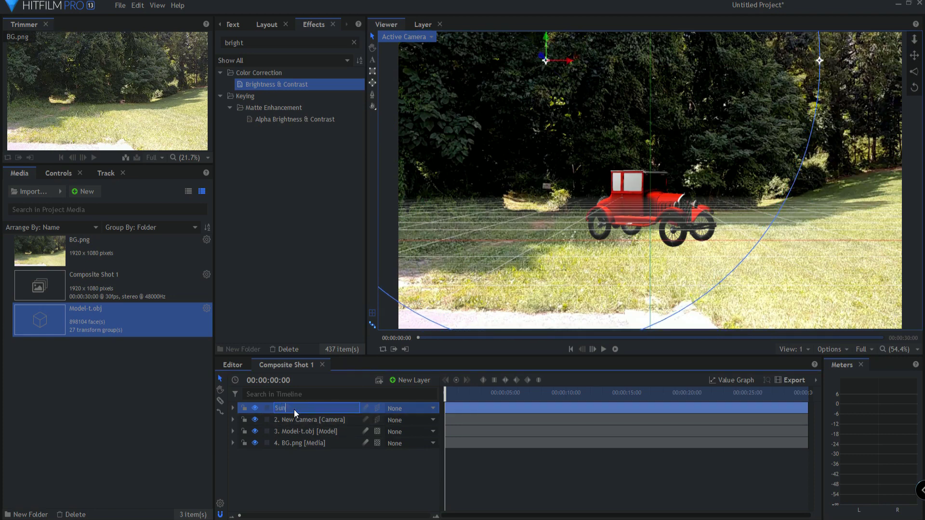
key(Return)
click(372, 314)
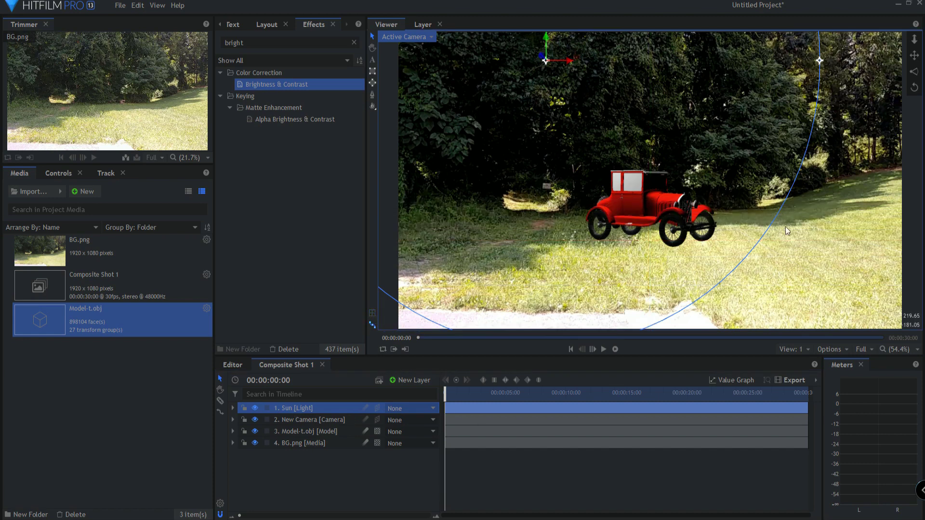
mouse_move(545, 60)
mouse_down()
mouse_move(511, 41)
mouse_move(522, 45)
mouse_up()
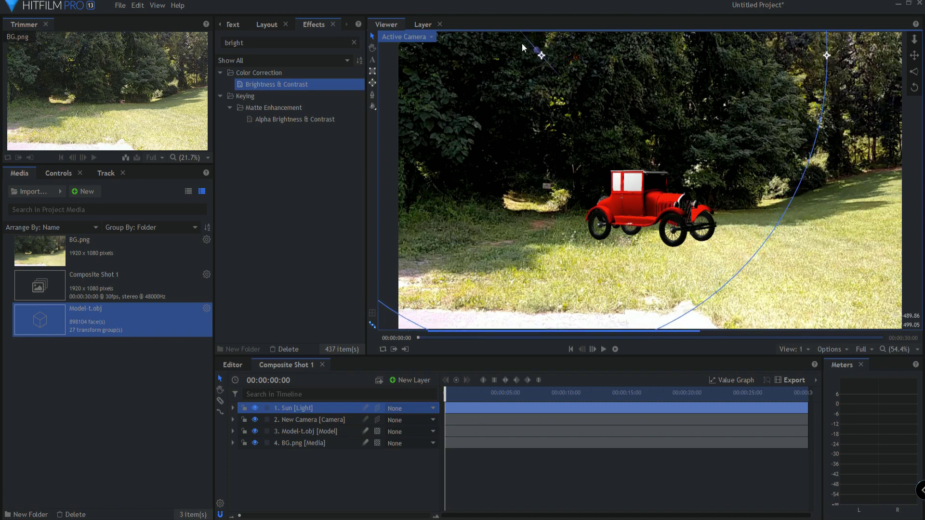
Select Model-t.obj and list its mesh parts under Controls > Models
click(290, 432)
click(233, 431)
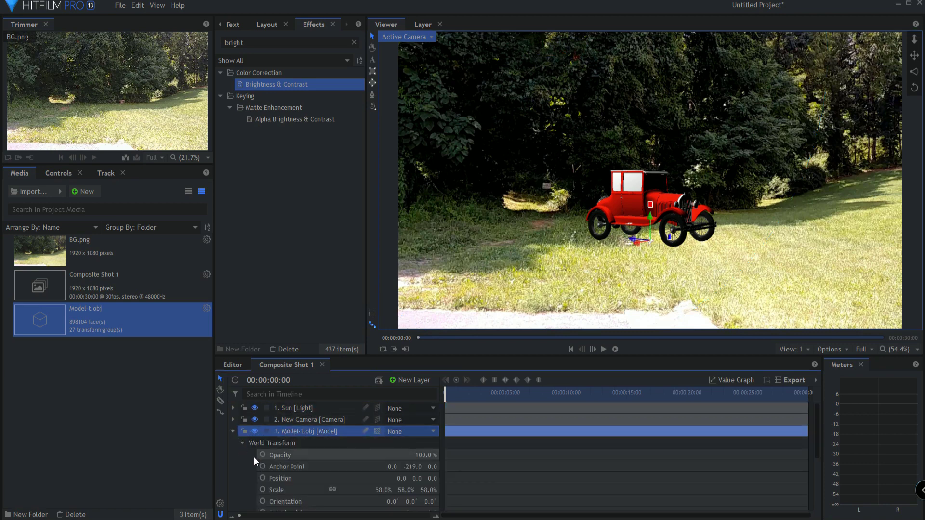
double_click(297, 431)
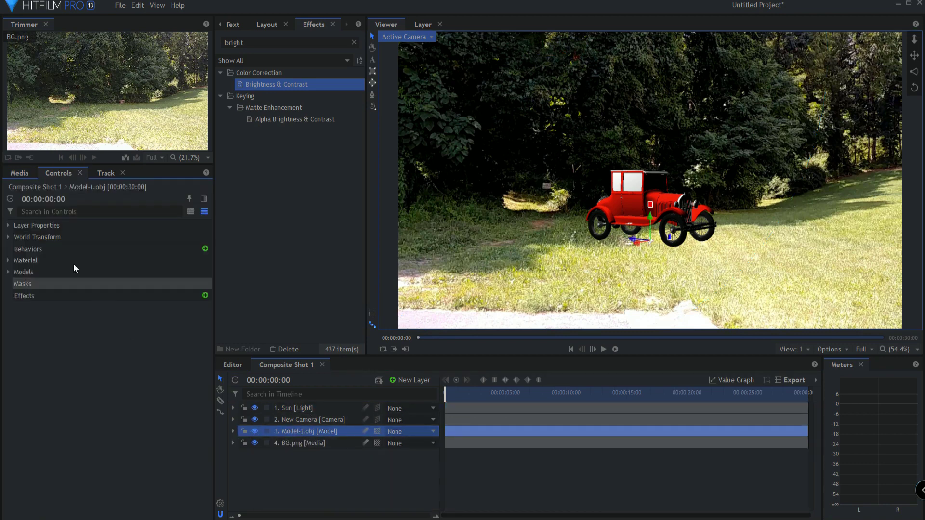
click(8, 271)
click(17, 284)
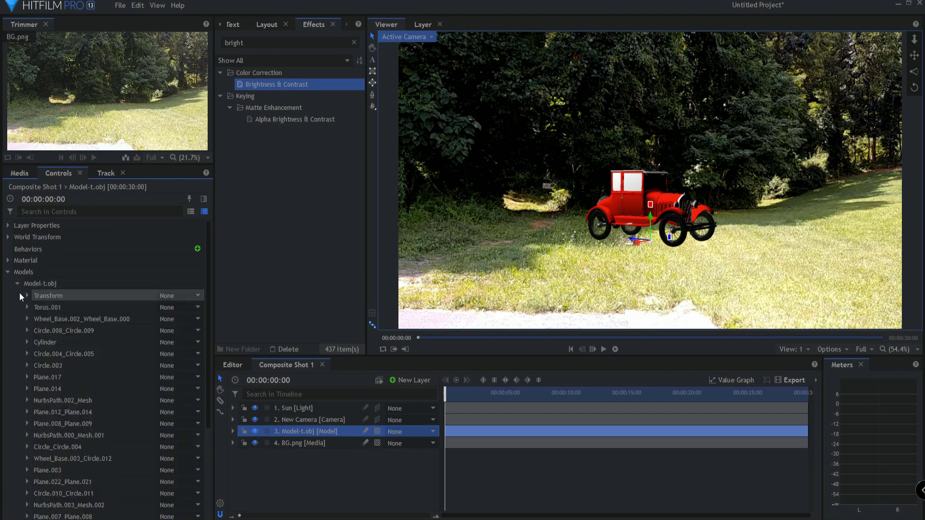
drag(209, 274, 207, 355)
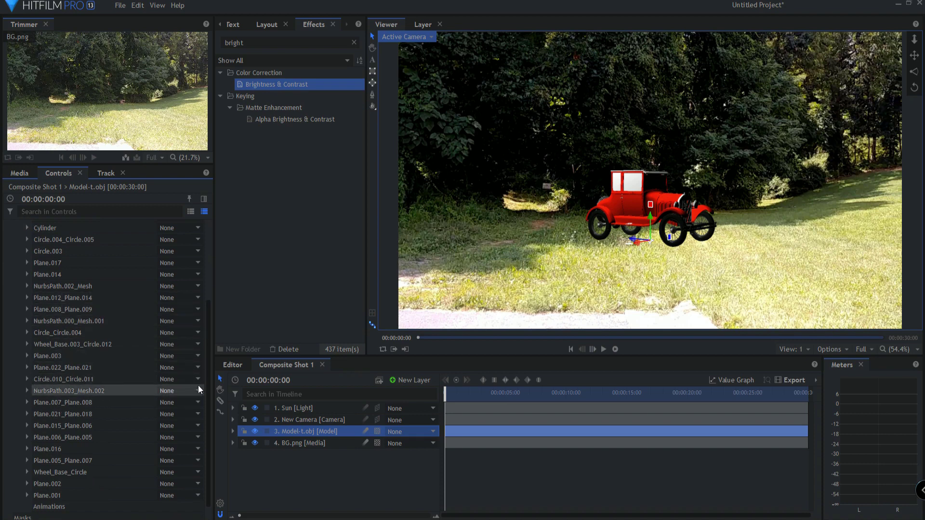
mouse_move(206, 394)
mouse_down()
mouse_move(206, 409)
mouse_move(207, 377)
mouse_up()
Set the Plane.006_Plane.005 part's scale to 0 and collapse the Models group
click(27, 469)
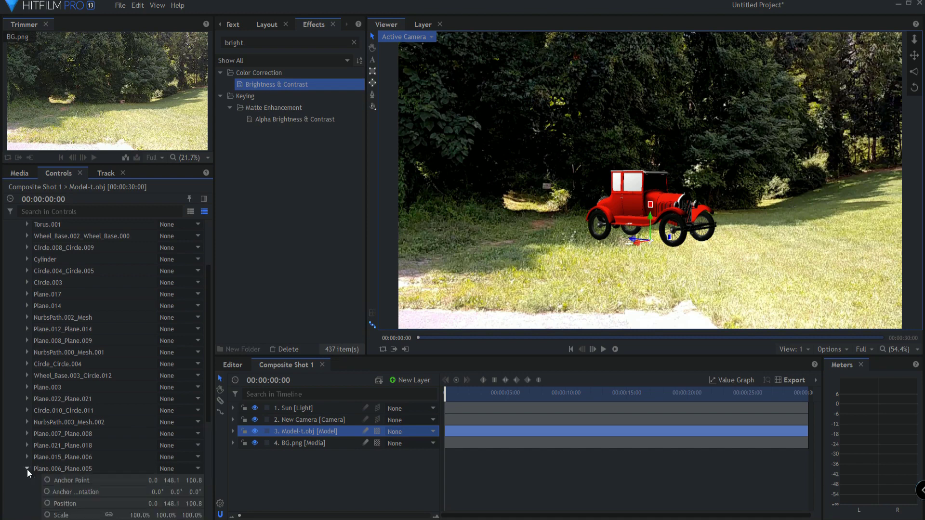
scroll(73, 465, down, 3)
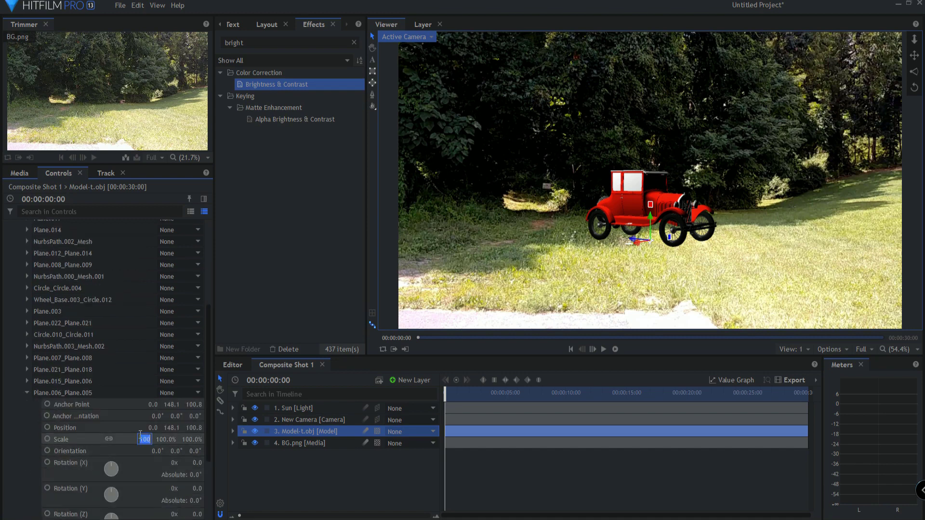
text(0)
key(Return)
click(647, 212)
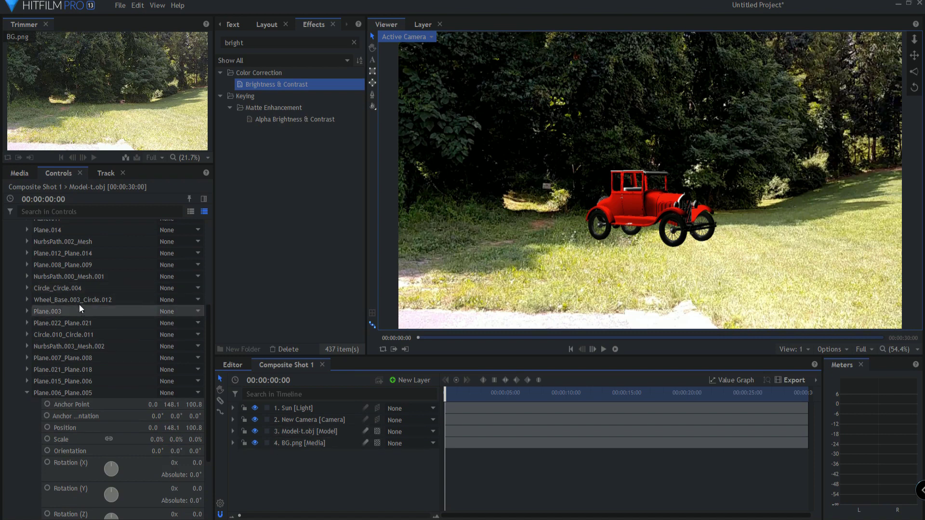
scroll(48, 289, up, 10)
click(10, 268)
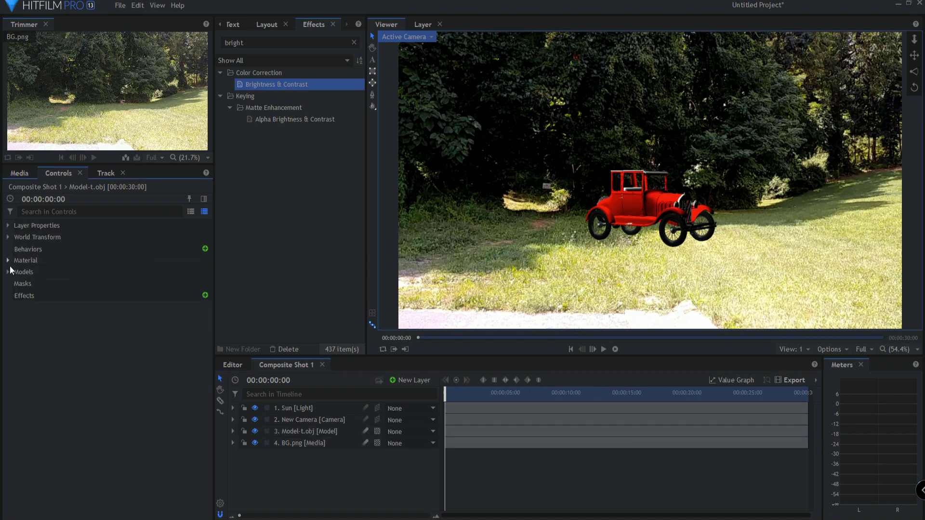
click(416, 376)
Add a new plane layer, make it 3D and name it Shadow Catcher
click(411, 402)
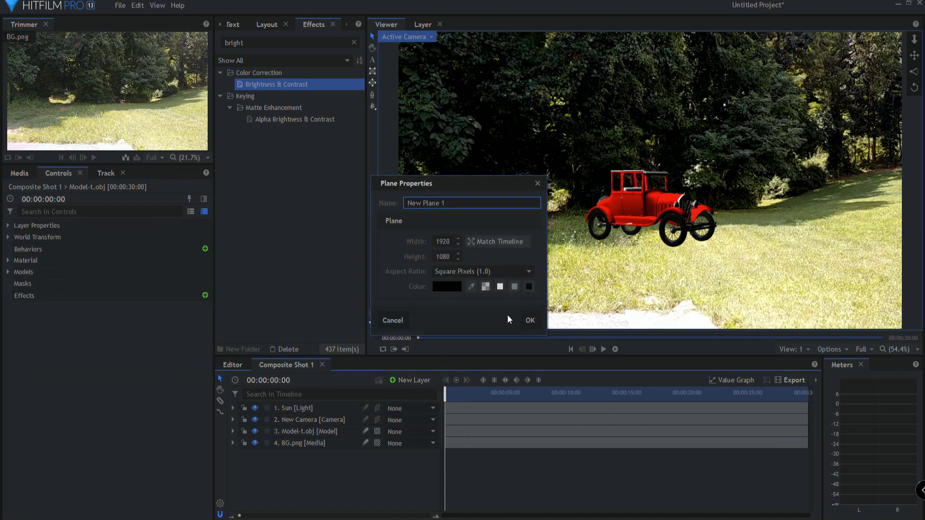
click(530, 320)
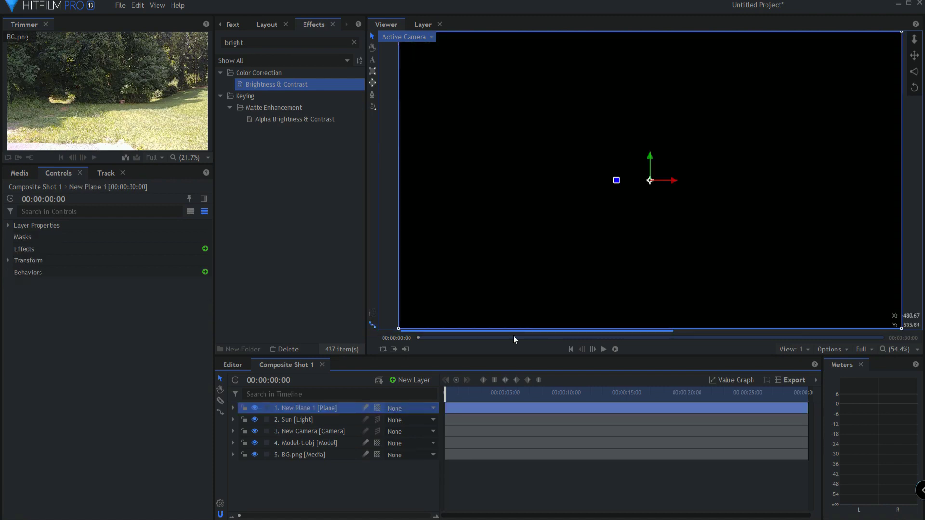
click(378, 408)
click(392, 435)
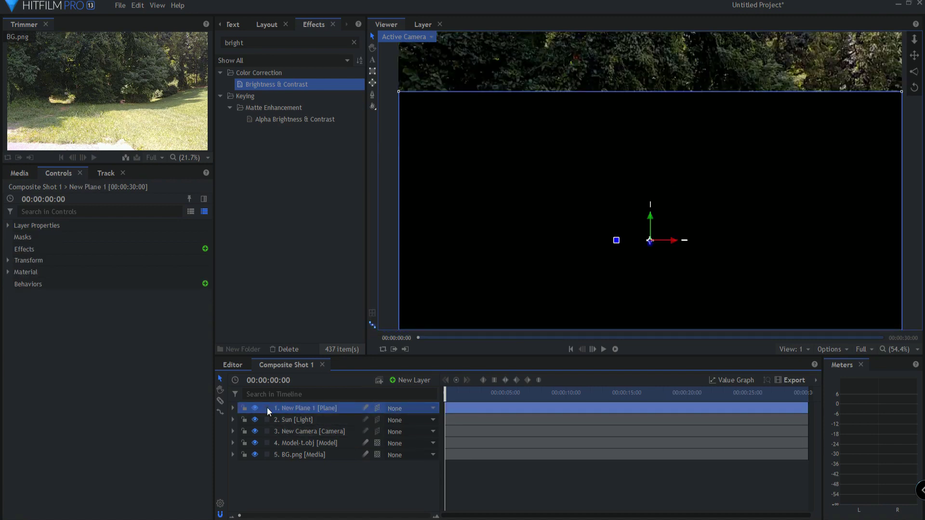
double_click(302, 409)
key(Return)
Set Shadow Catcher's Rotation X to 90 so it lies flat
click(232, 409)
click(243, 443)
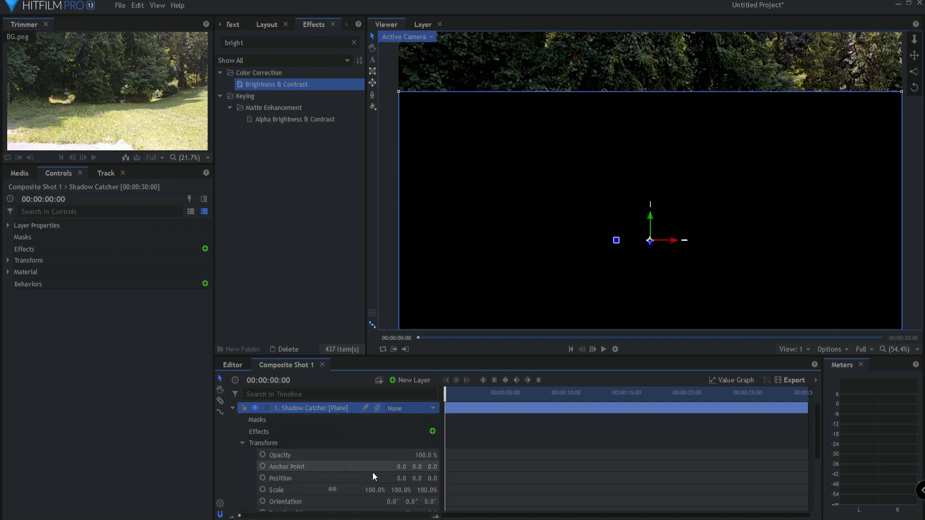
scroll(424, 482, down, 3)
click(431, 450)
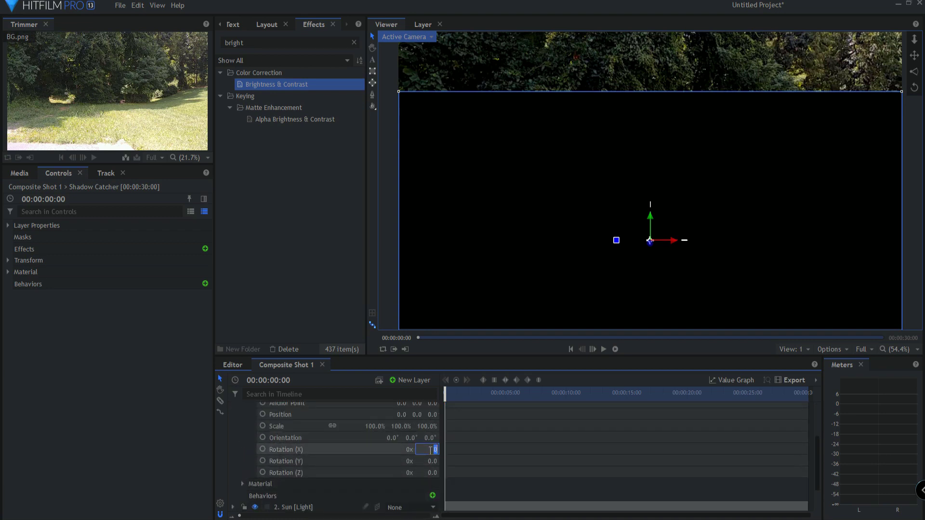
text(90)
key(Return)
scroll(264, 439, up, 3)
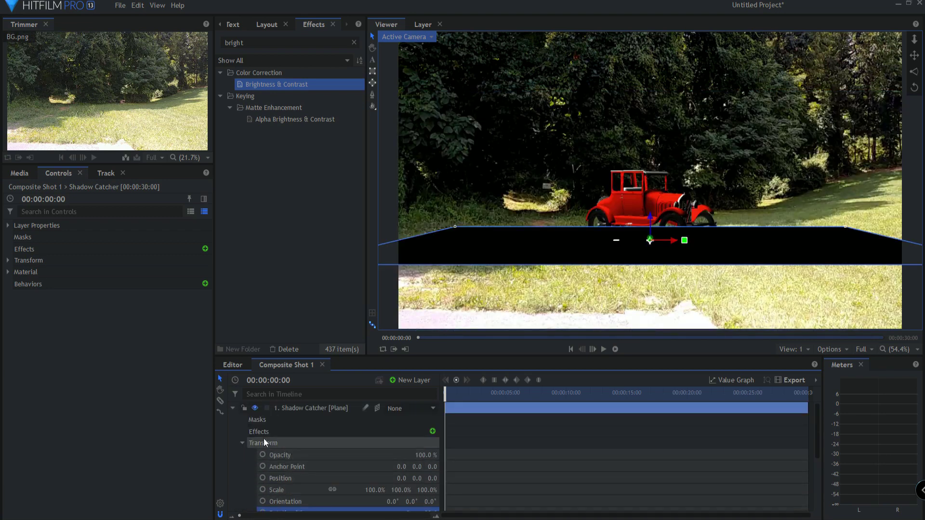
click(232, 409)
Move Shadow Catcher below the Model-t.obj layer and scale it to 611%
drag(296, 407, 300, 444)
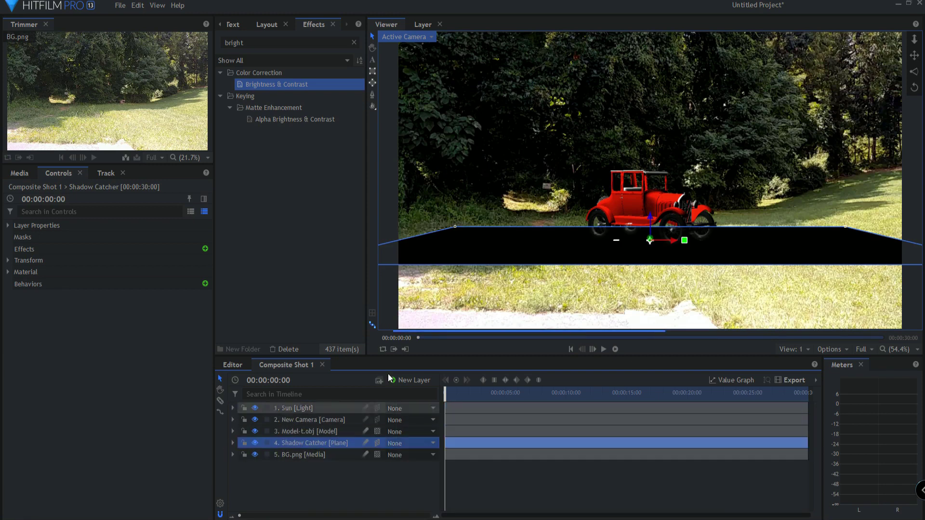
click(234, 443)
click(242, 478)
scroll(308, 471, down, 2)
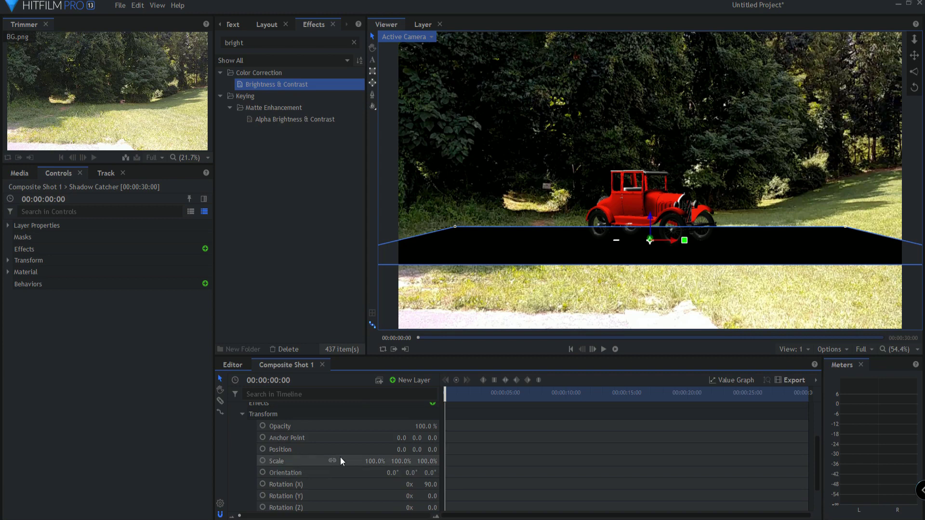
drag(375, 461, 434, 461)
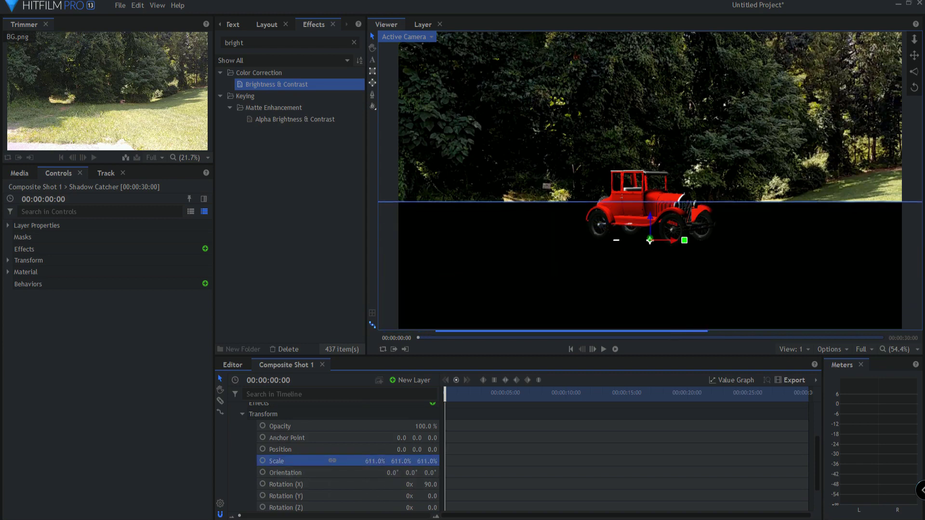
scroll(357, 472, up, 3)
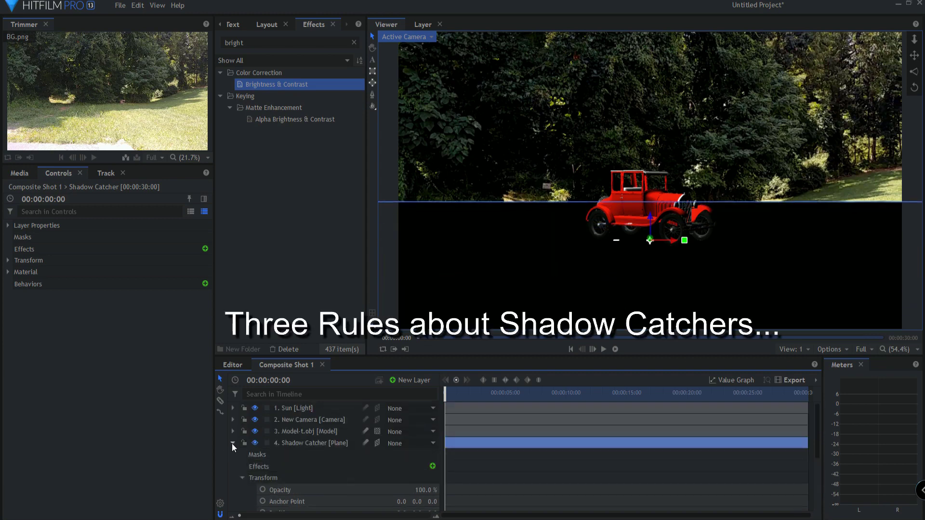
click(232, 443)
Apply the Fill Color effect, found by searching 'fill', to the Shadow Catcher layer
click(289, 479)
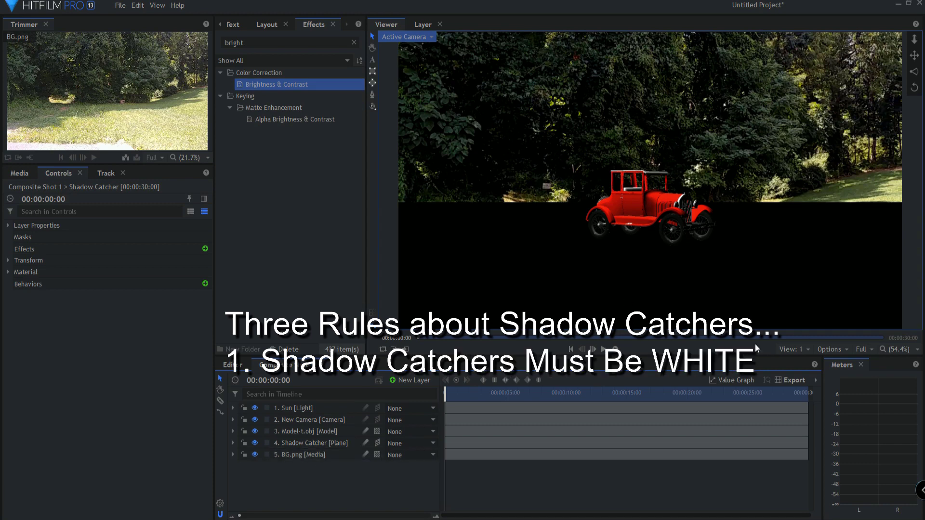
click(289, 41)
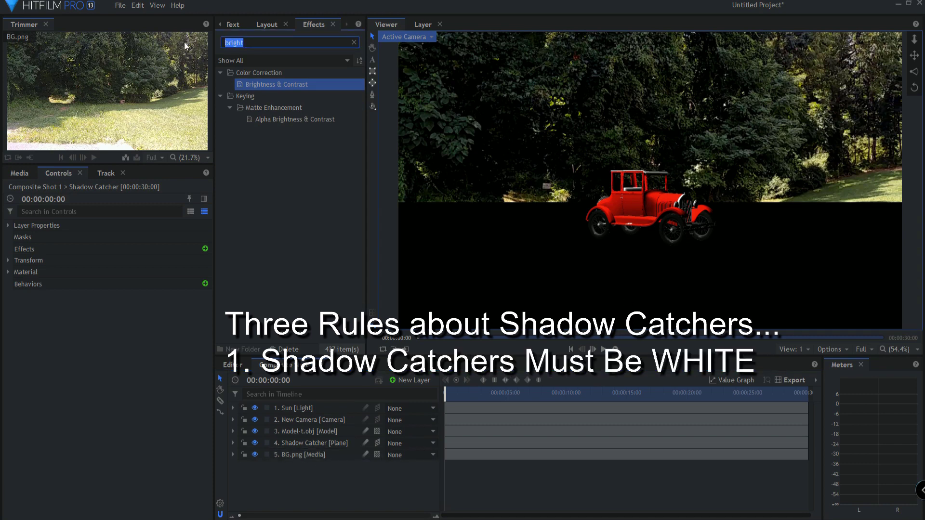
text(fill)
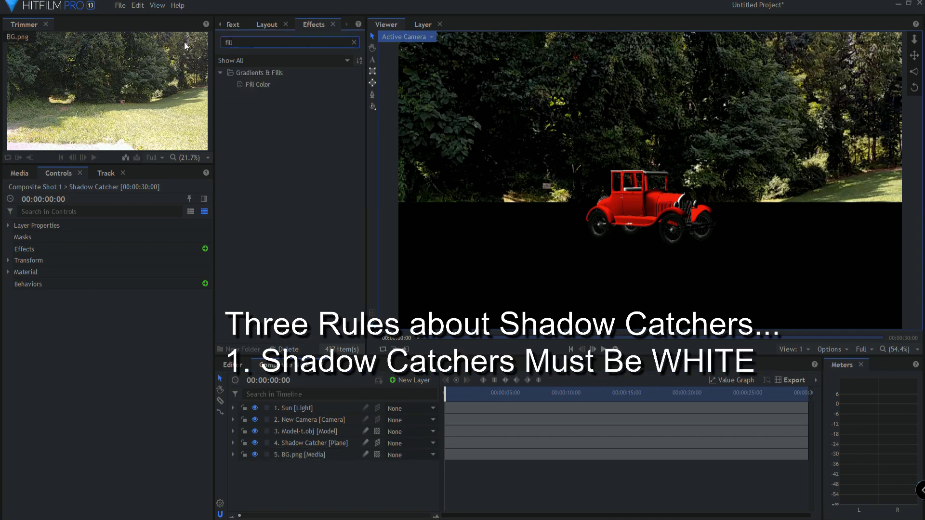
click(259, 85)
drag(283, 404, 289, 443)
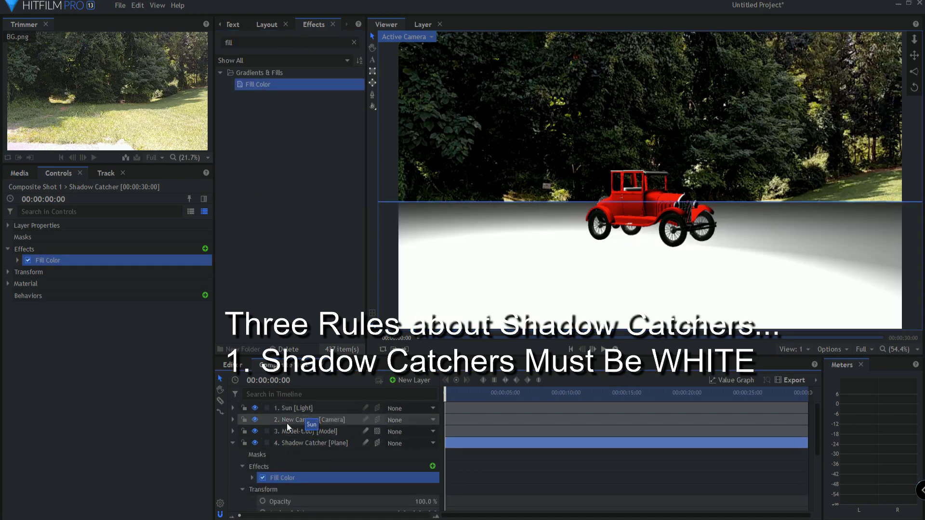
click(233, 443)
click(314, 442)
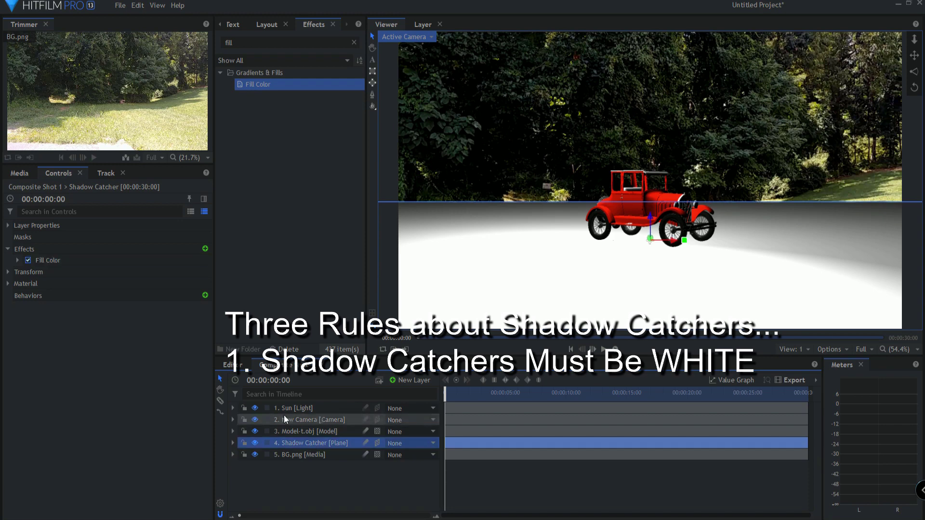
Set Shadow Catcher's blend mode to Multiply, then slide the Sun light along X
click(7, 225)
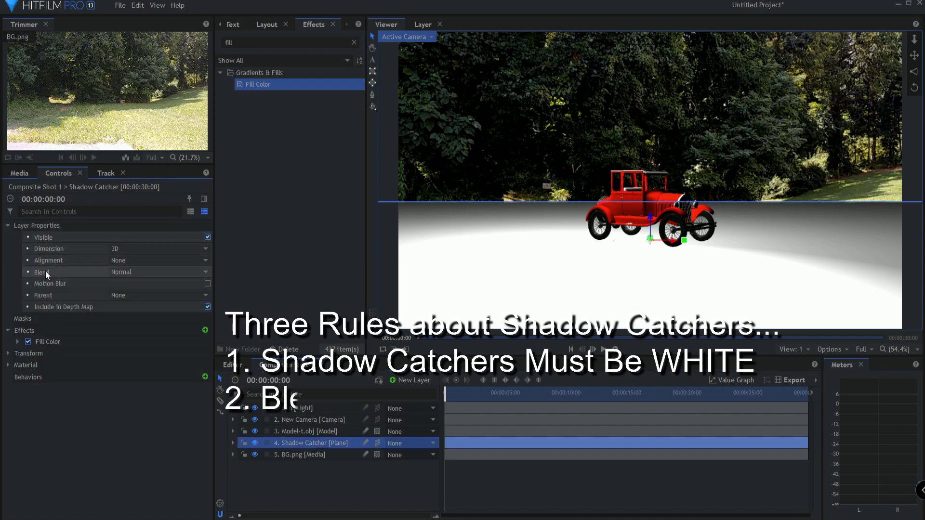
click(140, 270)
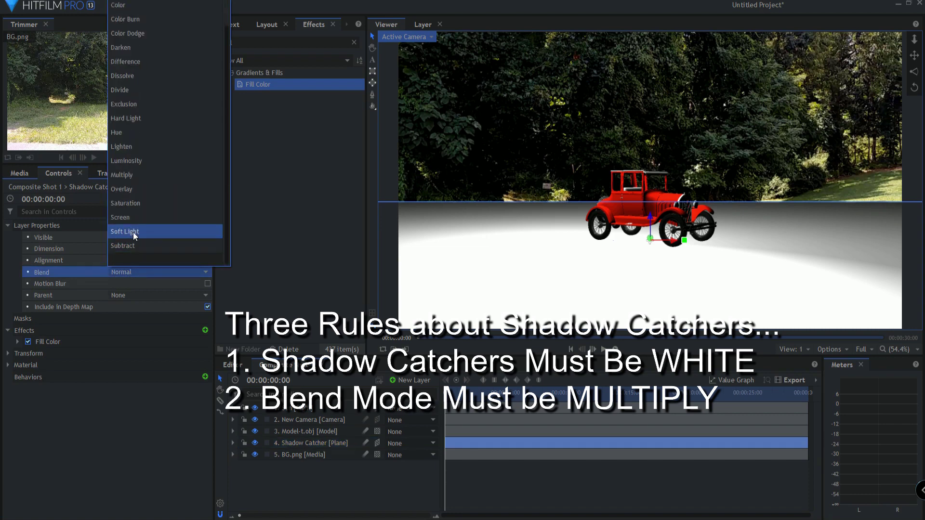
click(132, 175)
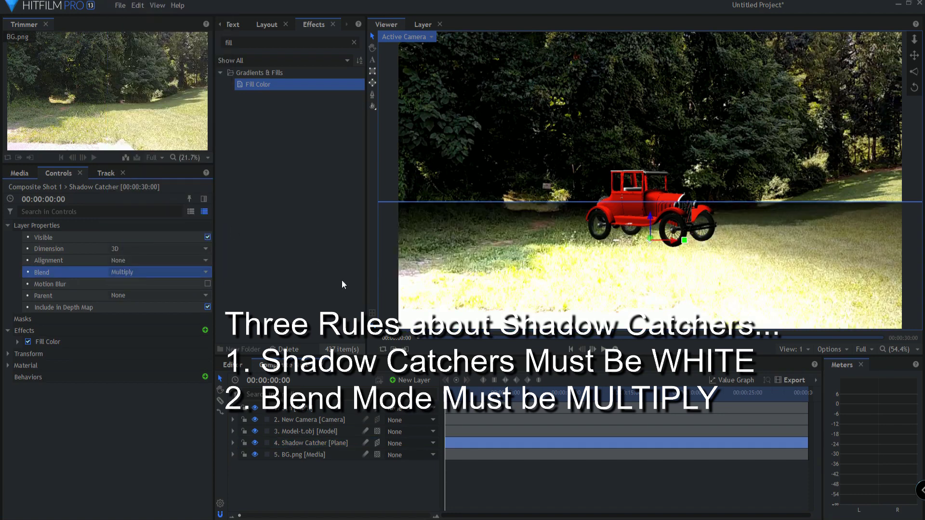
click(296, 408)
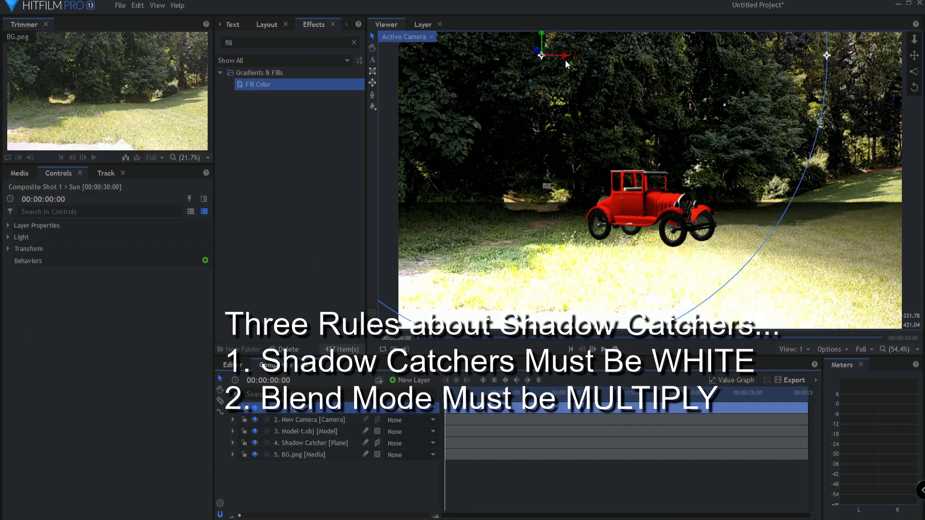
mouse_move(565, 55)
mouse_down()
mouse_move(638, 54)
mouse_move(687, 73)
mouse_move(562, 90)
mouse_up()
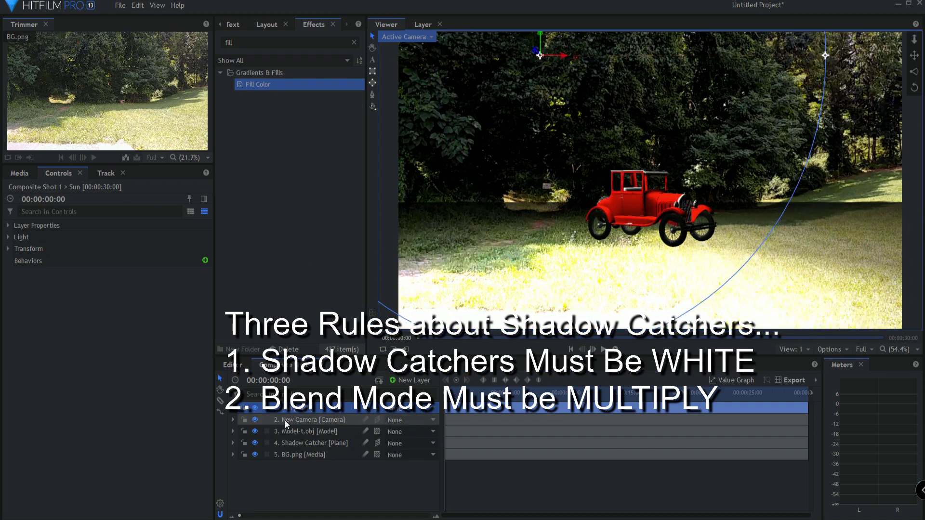
Turn off Illuminated on the Shadow Catcher material and drag the Sun light back left
click(297, 441)
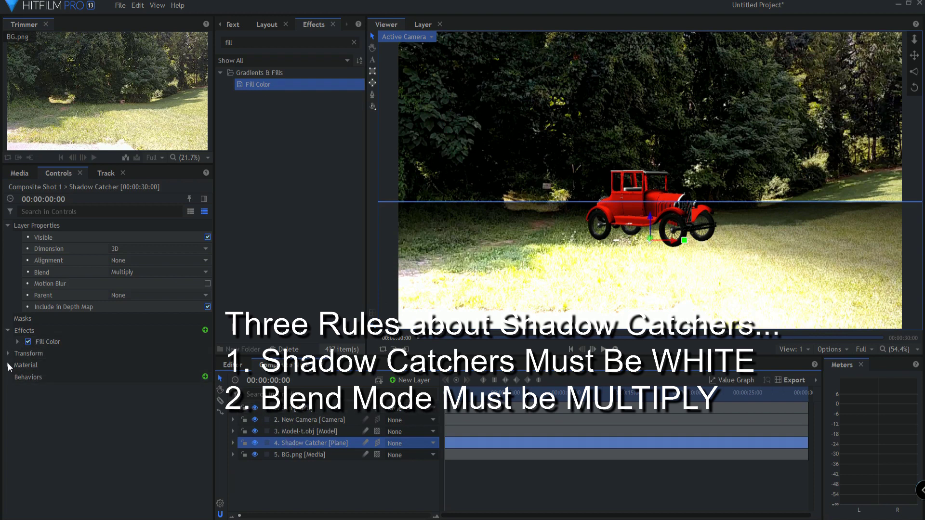
click(9, 366)
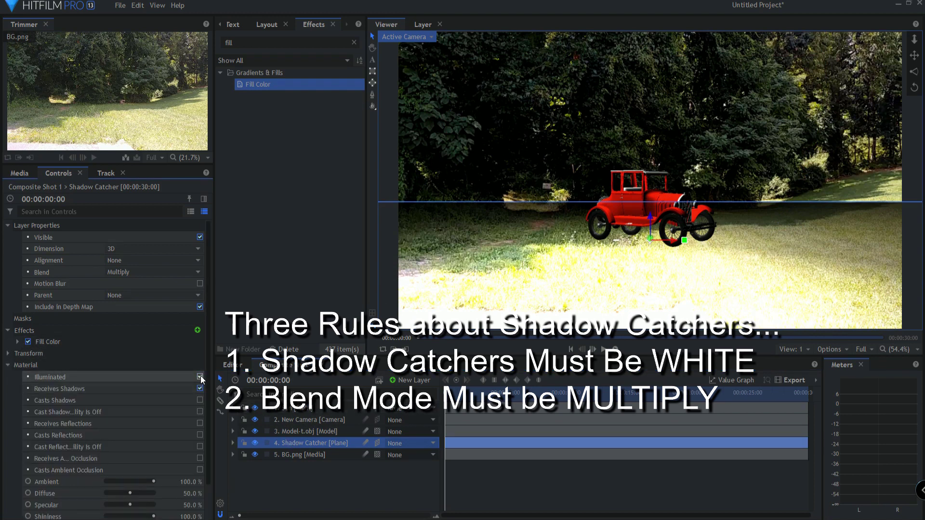
click(199, 377)
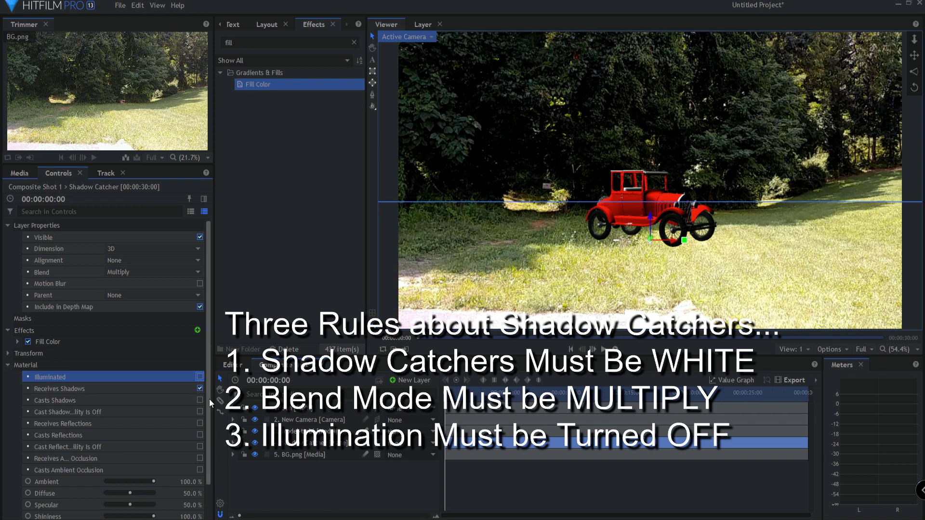
click(289, 408)
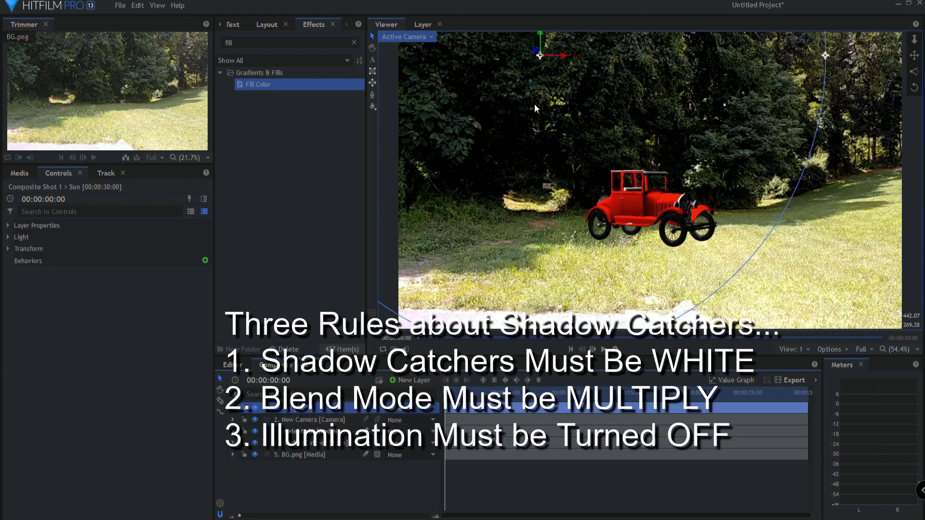
mouse_move(564, 54)
mouse_down()
mouse_move(614, 55)
mouse_move(548, 78)
mouse_move(573, 73)
mouse_move(561, 87)
mouse_move(571, 88)
mouse_move(559, 90)
mouse_up()
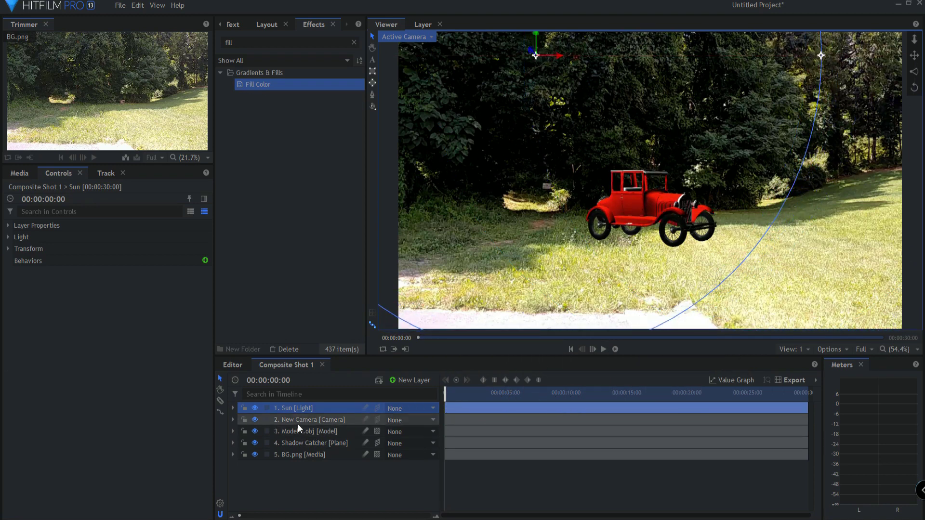
Enable Cast Shadows on the Sun light and Casts Shadows in the Model-t car's material
click(8, 238)
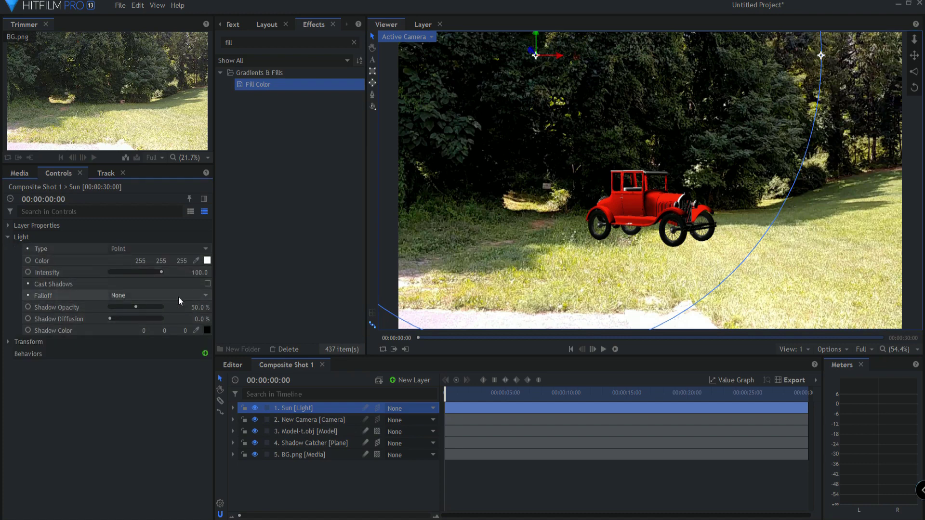
click(207, 284)
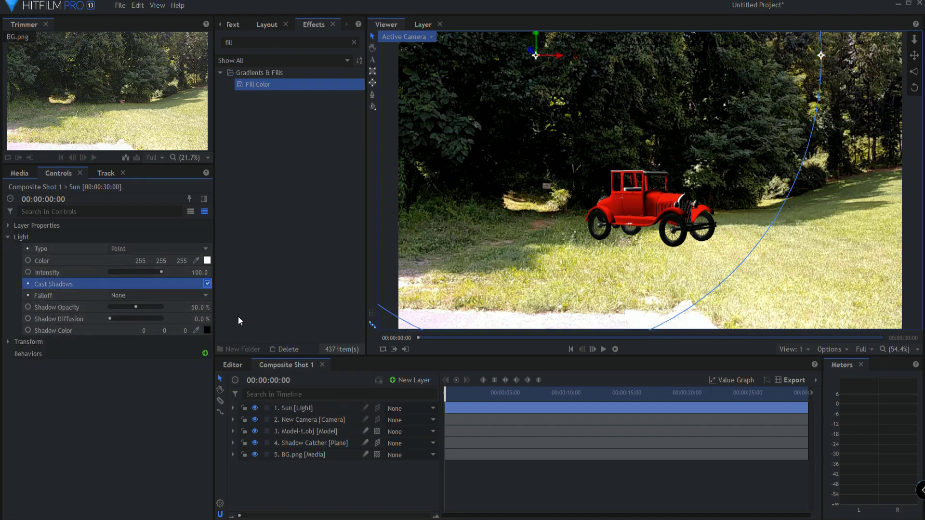
click(291, 430)
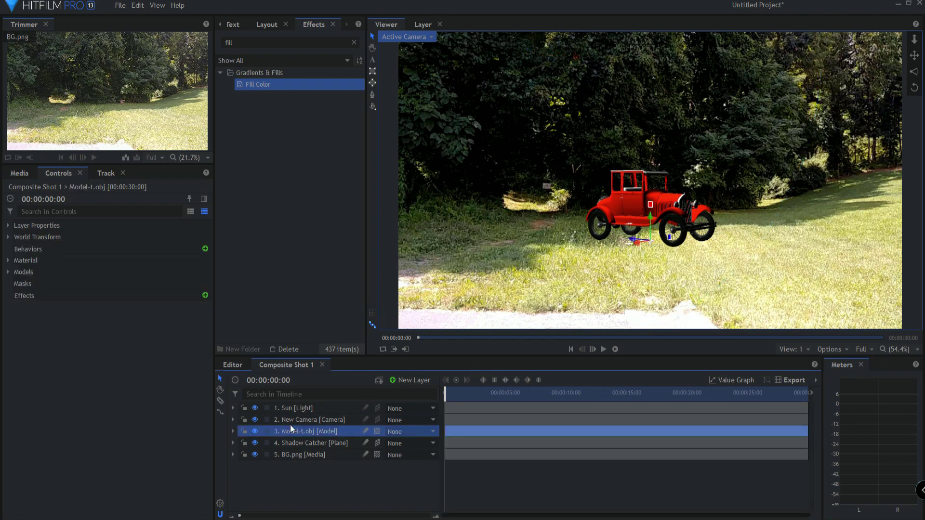
click(8, 261)
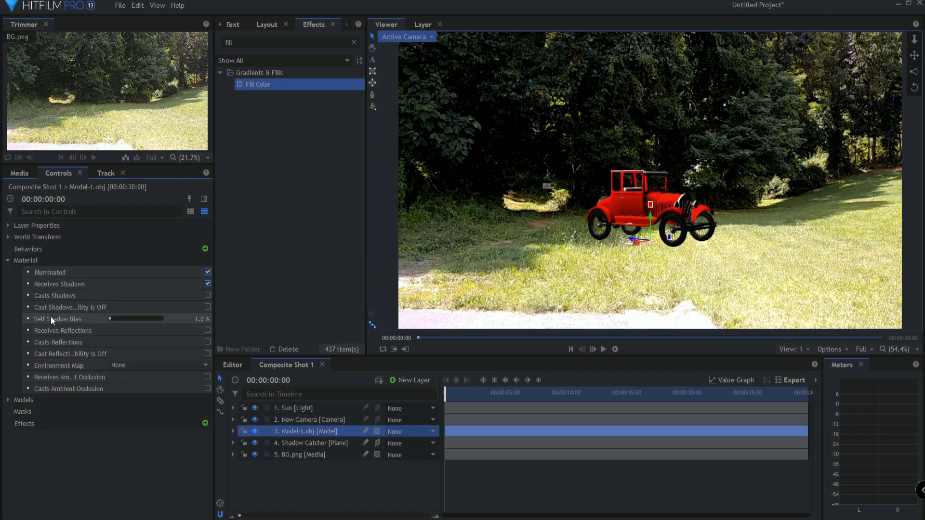
click(208, 295)
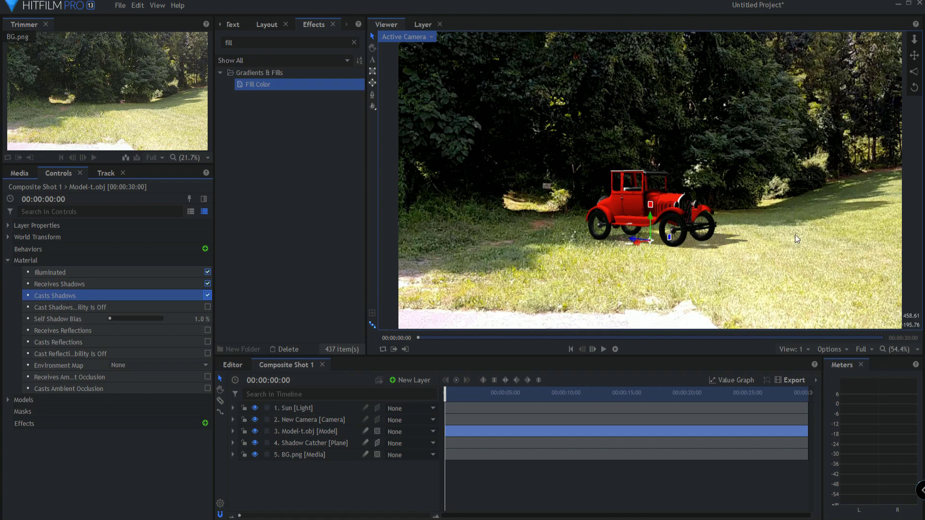
click(403, 37)
Drag the Sun light along X to shift the car's shadow, then hide the viewer grid
click(559, 56)
drag(559, 56, 514, 48)
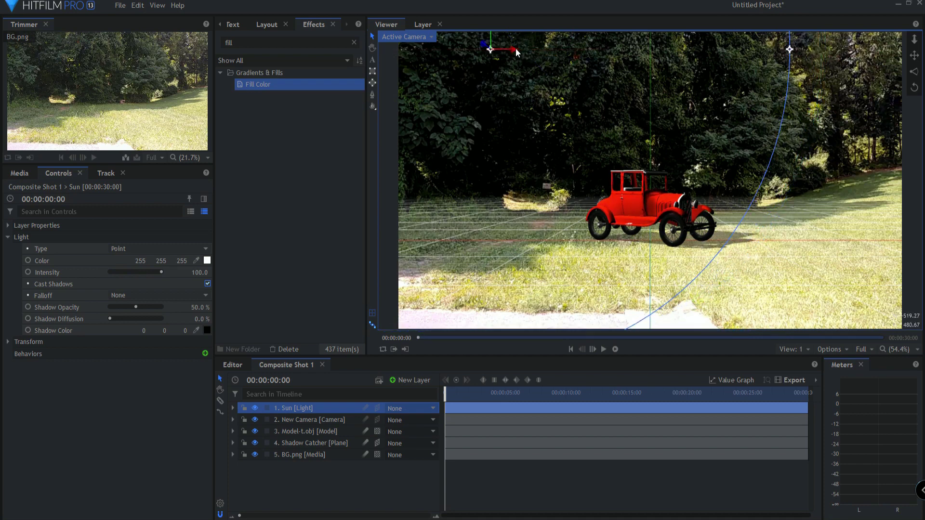
click(370, 485)
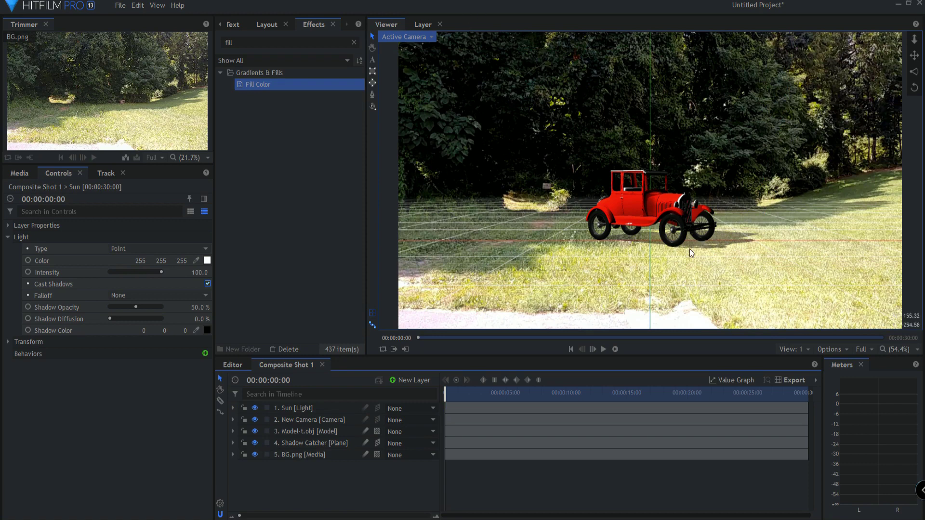
click(372, 314)
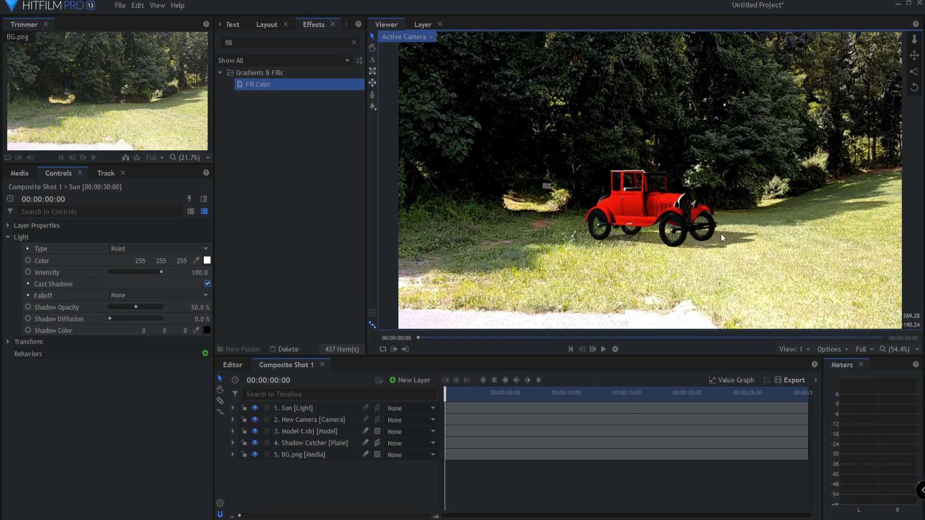
Try lowering the Sun's Shadow Opacity, then settle it back at 50%
click(298, 408)
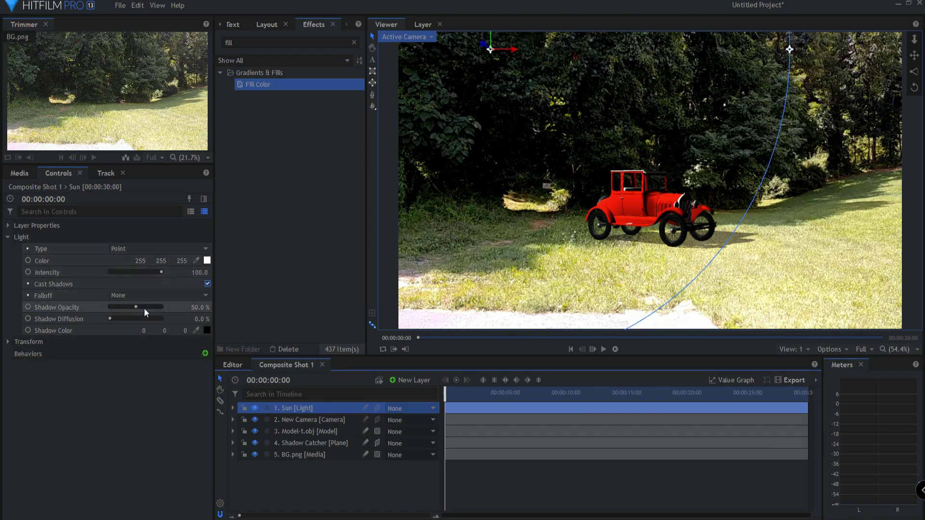
mouse_move(197, 308)
mouse_down()
mouse_move(166, 307)
mouse_move(214, 308)
mouse_move(181, 307)
mouse_up()
click(197, 309)
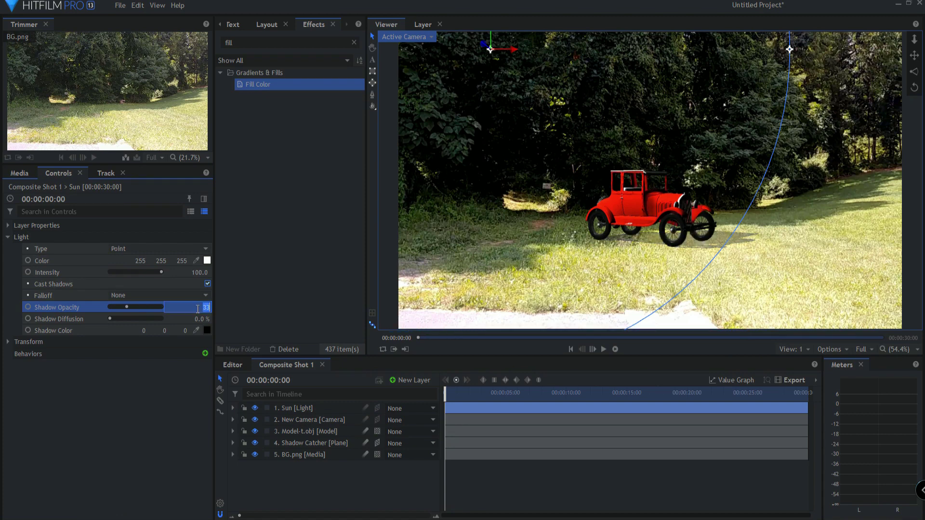
key(Return)
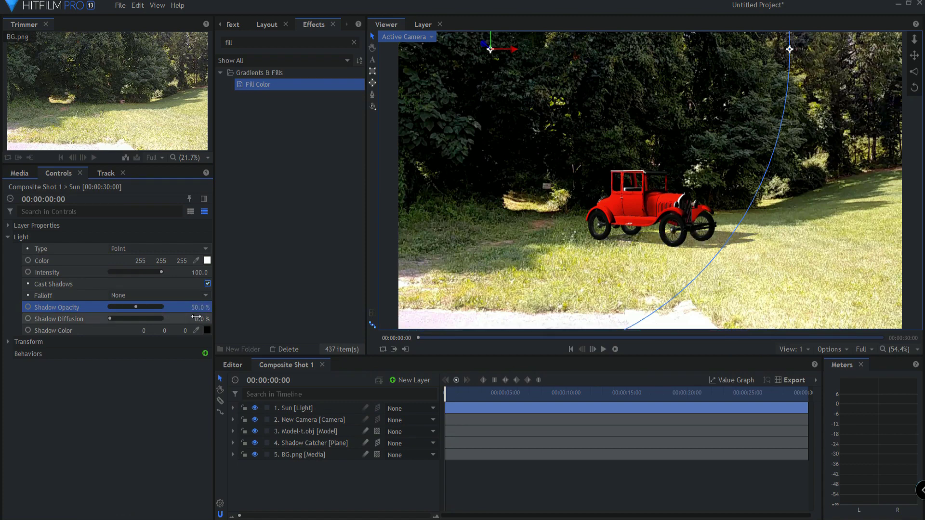
Set the Sun's Shadow Diffusion to 71% and scale the viewer to fit the frame
scroll(789, 264, up, 4)
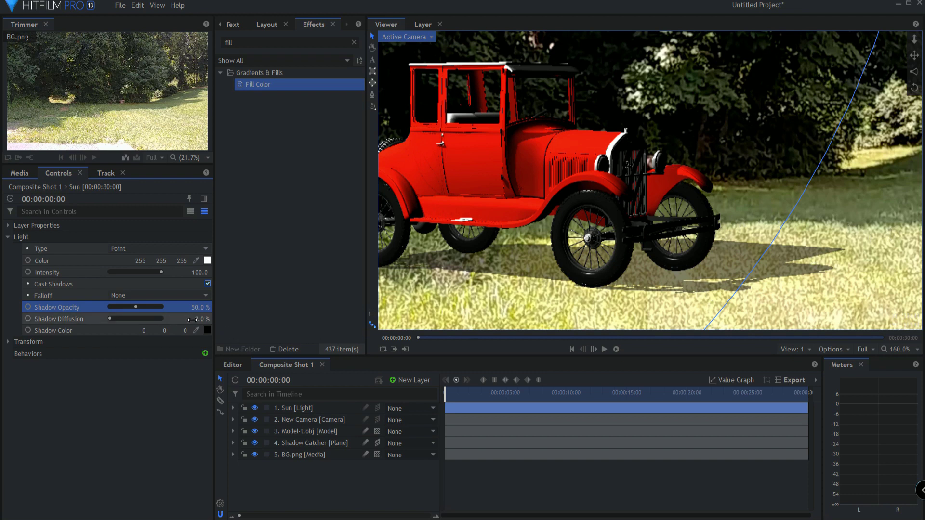
drag(196, 319, 376, 313)
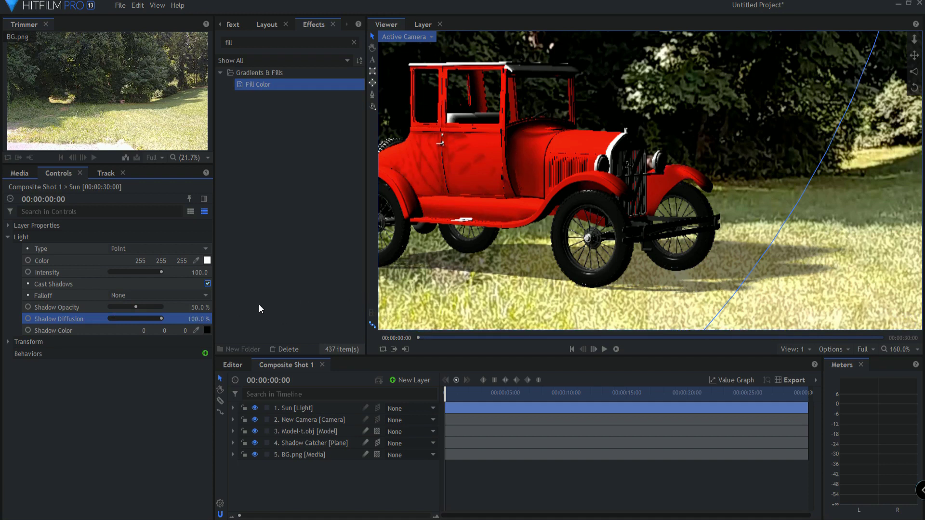
drag(200, 319, 174, 319)
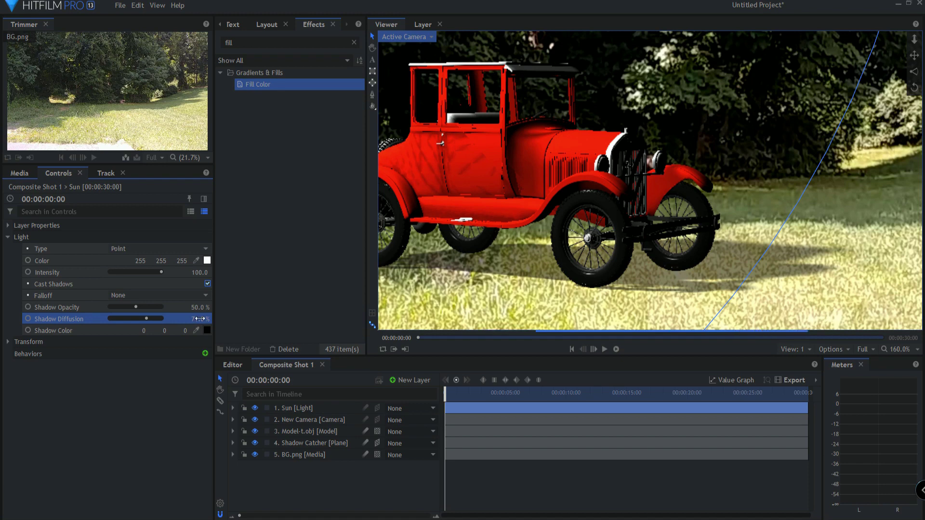
click(900, 350)
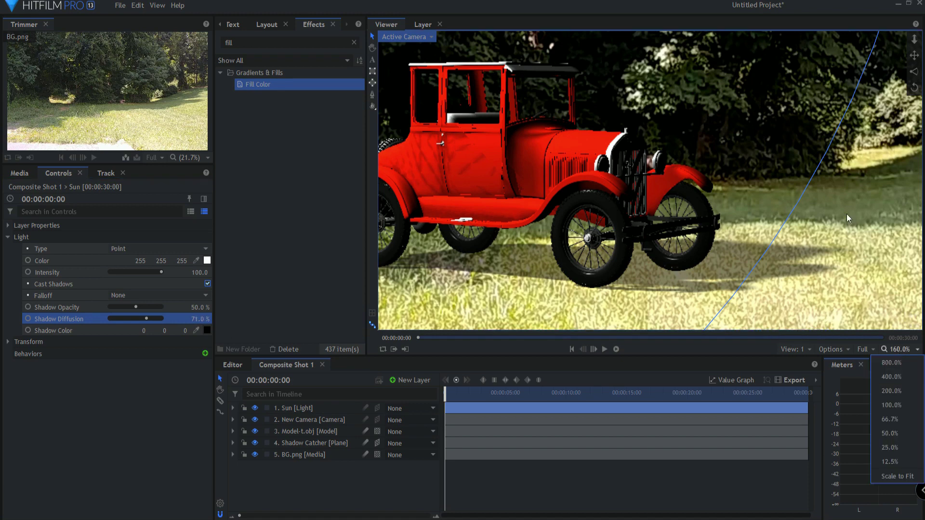
click(901, 477)
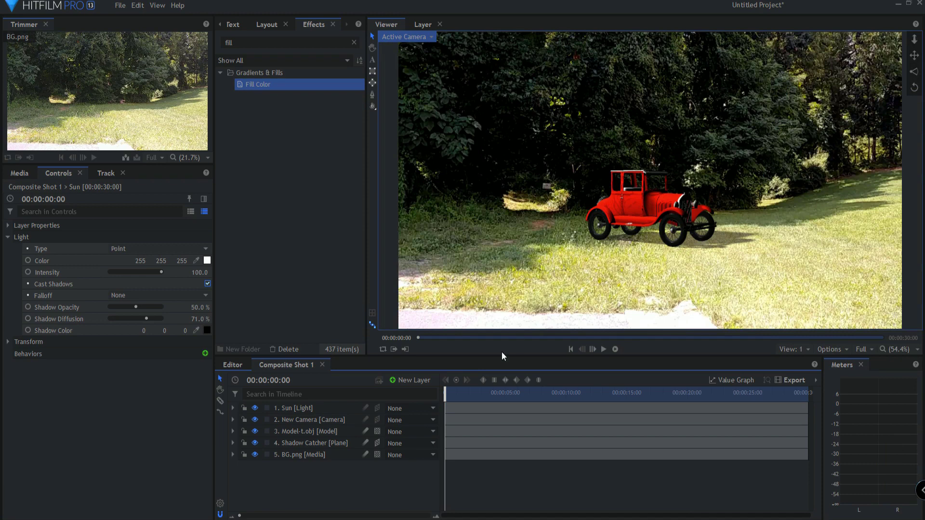
Add a new light layer, move it to the right, and name it Bounce
click(395, 380)
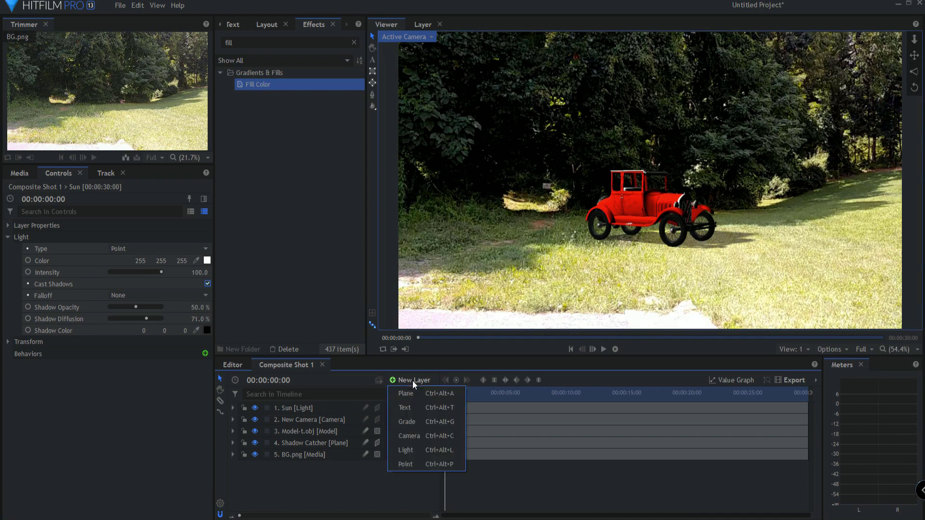
click(405, 453)
drag(675, 130, 826, 238)
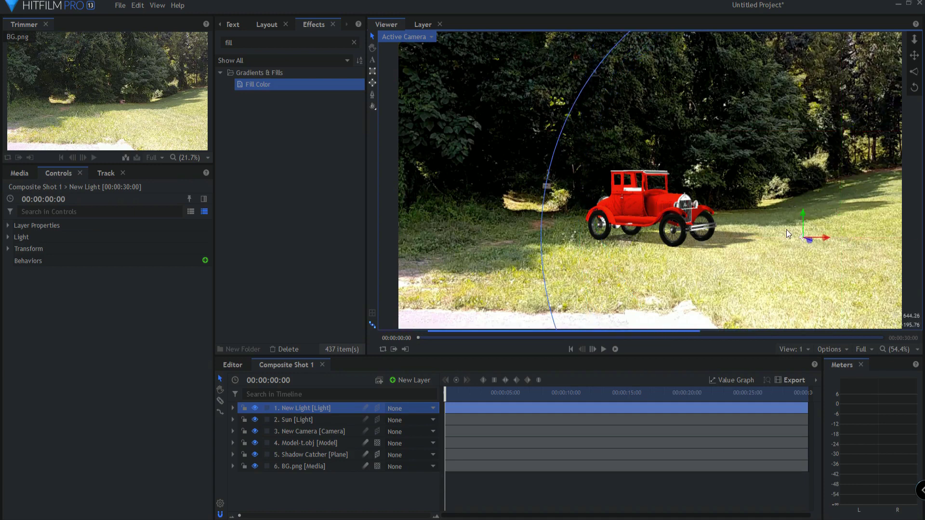
double_click(301, 410)
text(Bou)
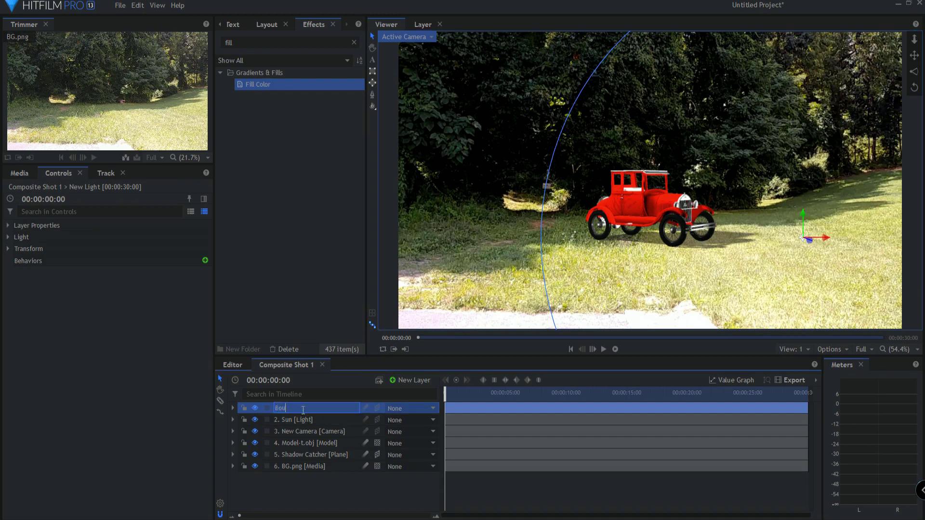
text(nce)
key(Return)
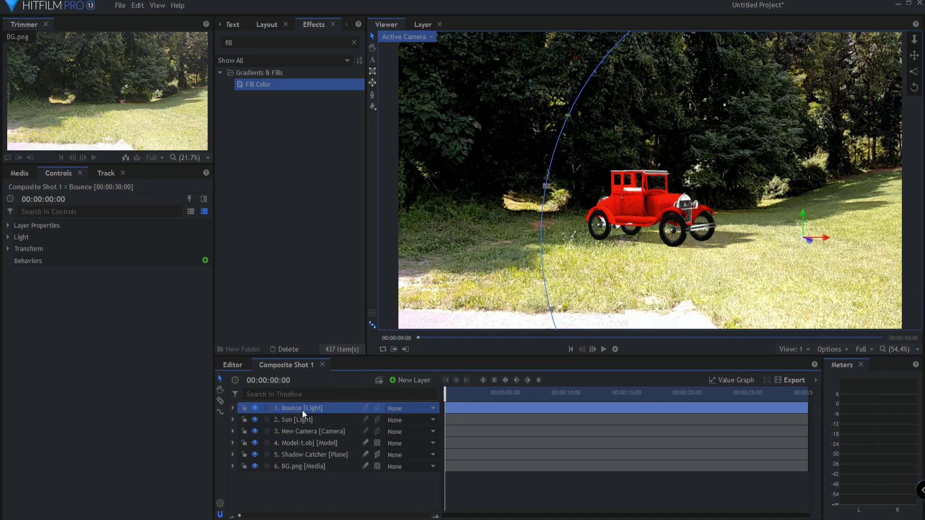
Give Bounce a pale yellow colour (252, 250, 168) sampled from the photo and intensity 61
click(233, 408)
click(242, 420)
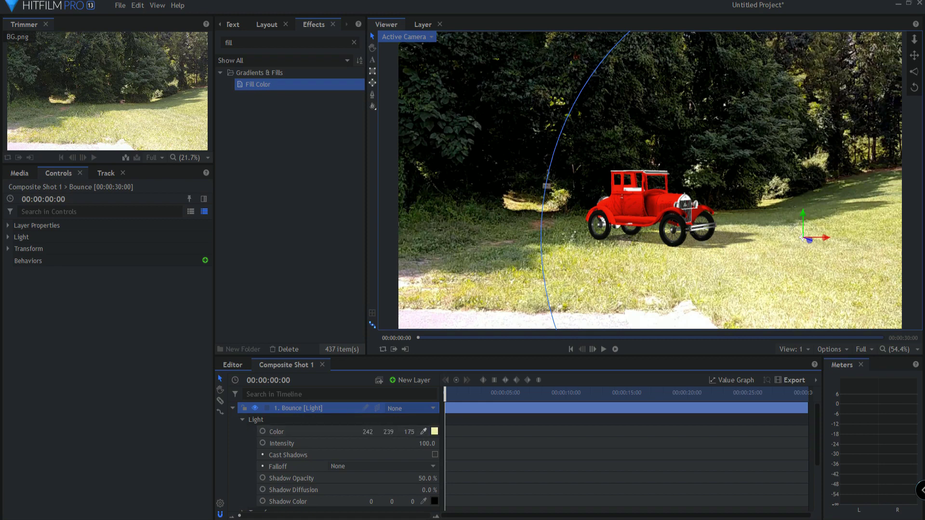
click(772, 245)
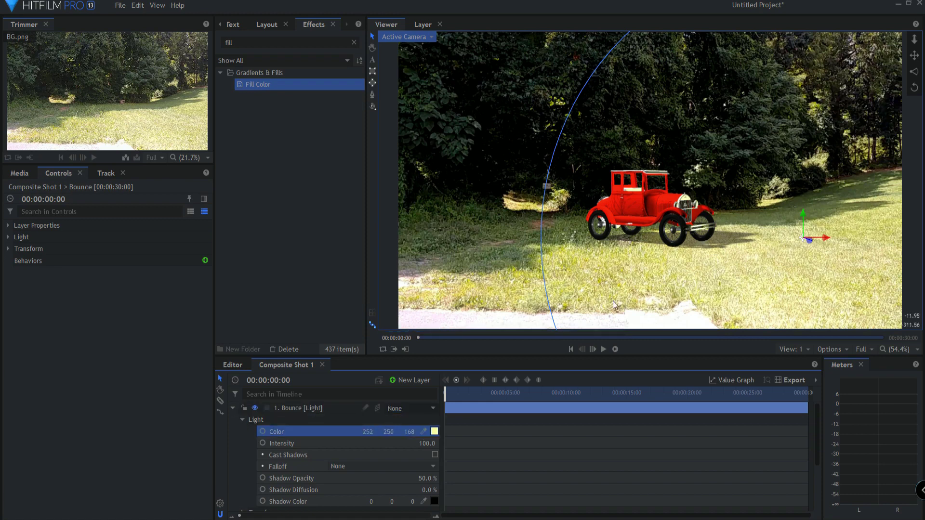
drag(427, 444, 453, 437)
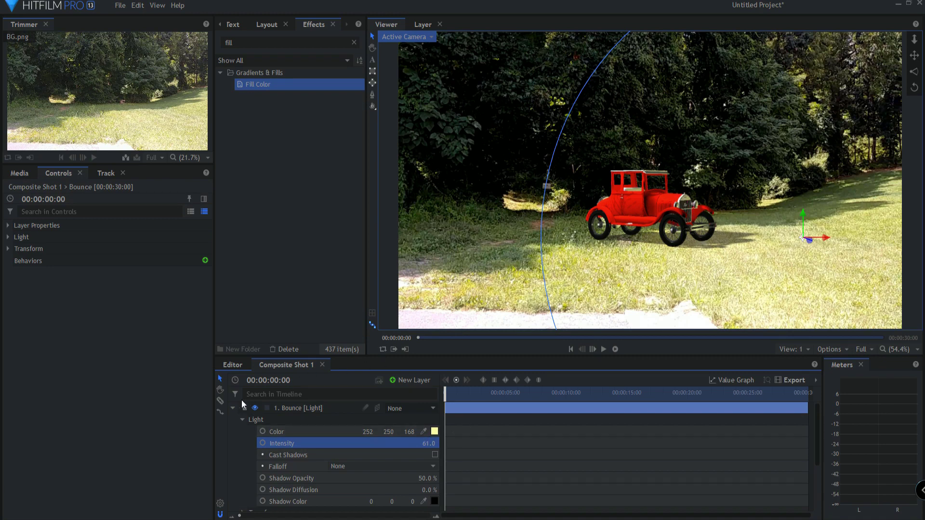
click(231, 409)
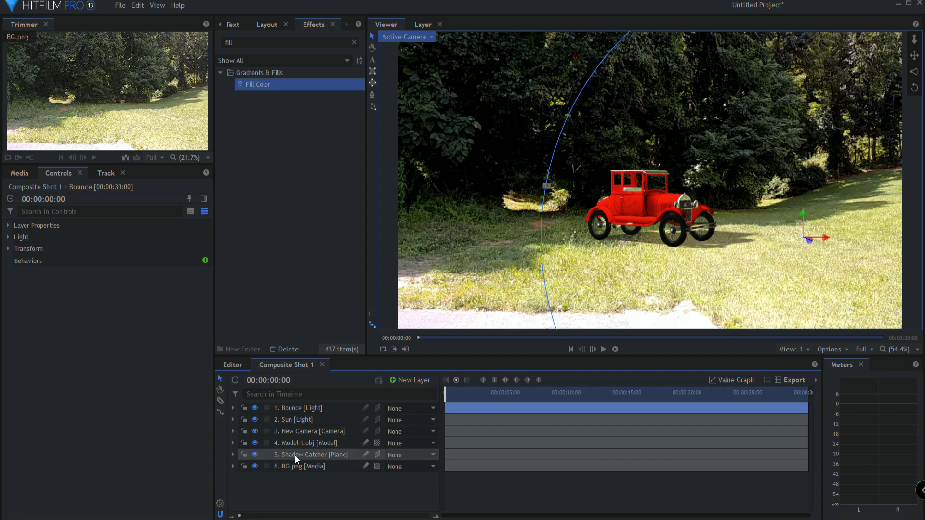
Set the Model-t car's Environment Map to Use Layer with layer 6. BG.png
click(298, 443)
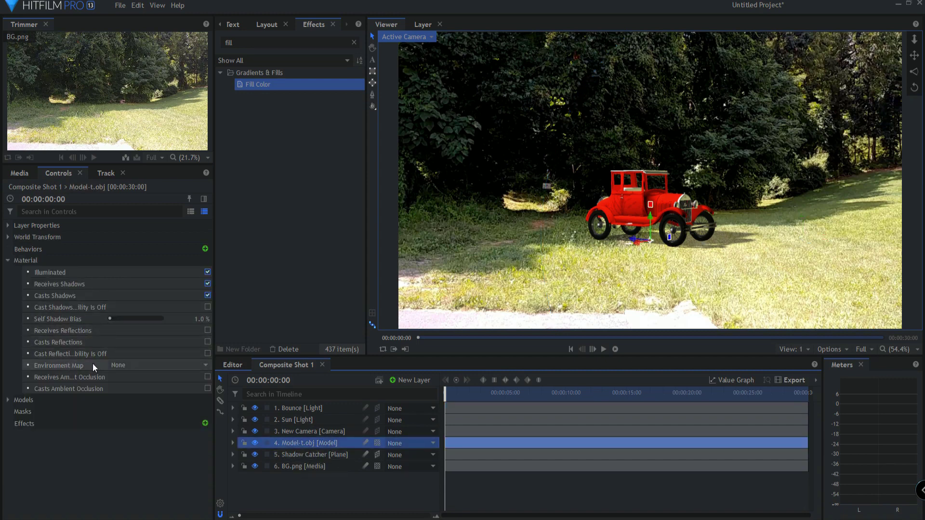
click(139, 365)
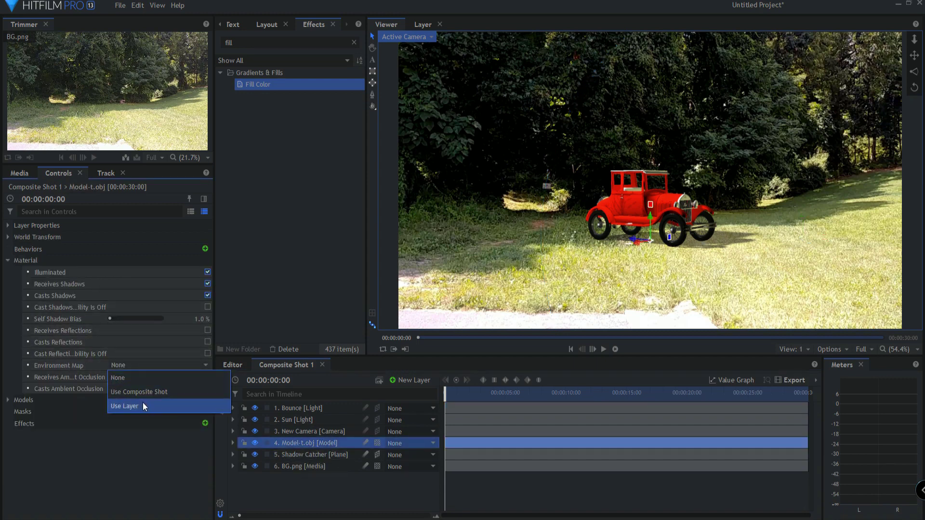
click(143, 404)
click(130, 379)
click(132, 419)
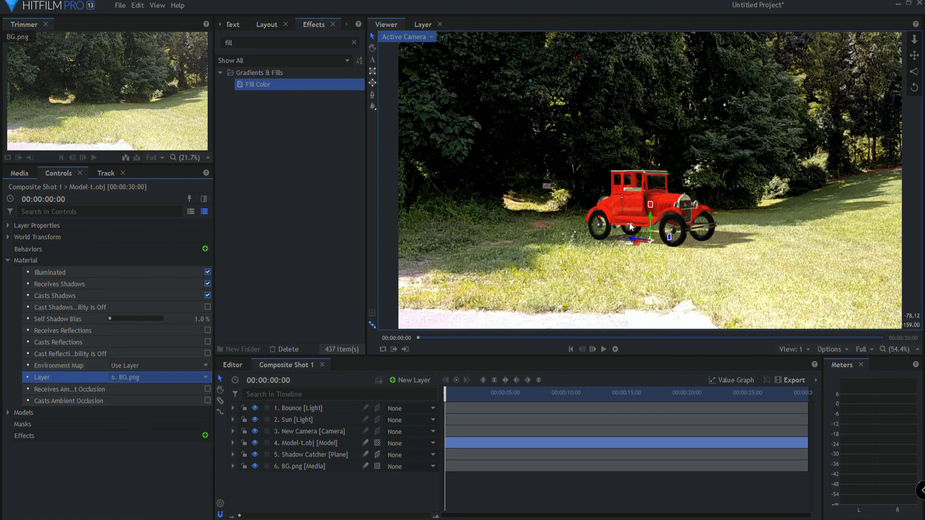
click(305, 492)
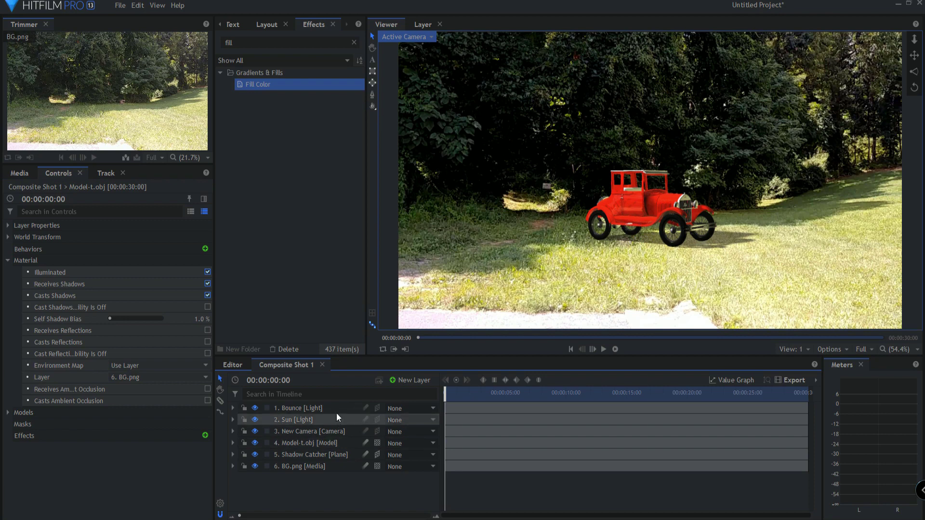
Find the Light Wrap effect and apply it to the Model-t car
click(276, 41)
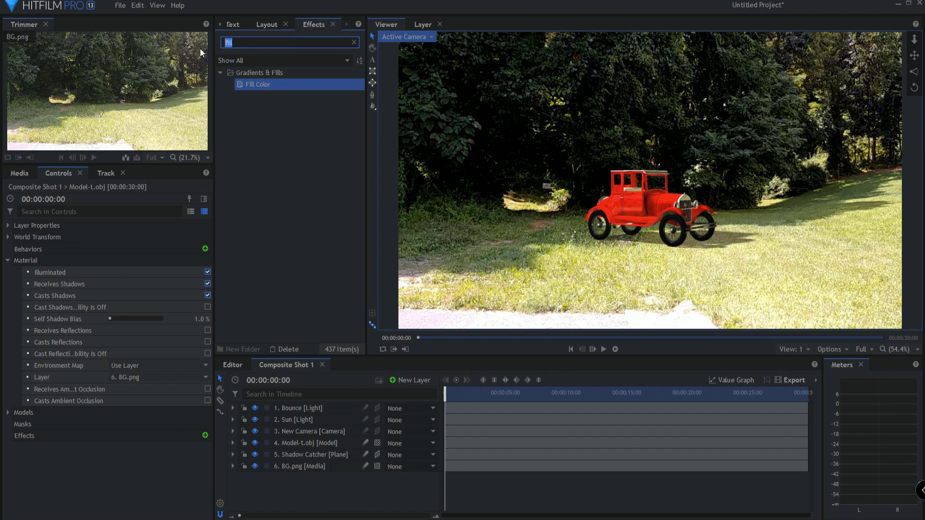
text(lig)
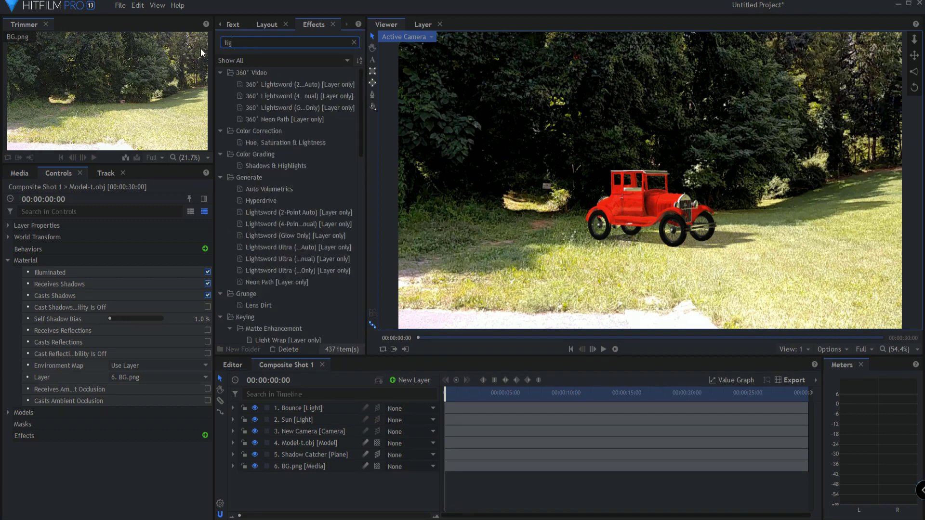
text(ht wra)
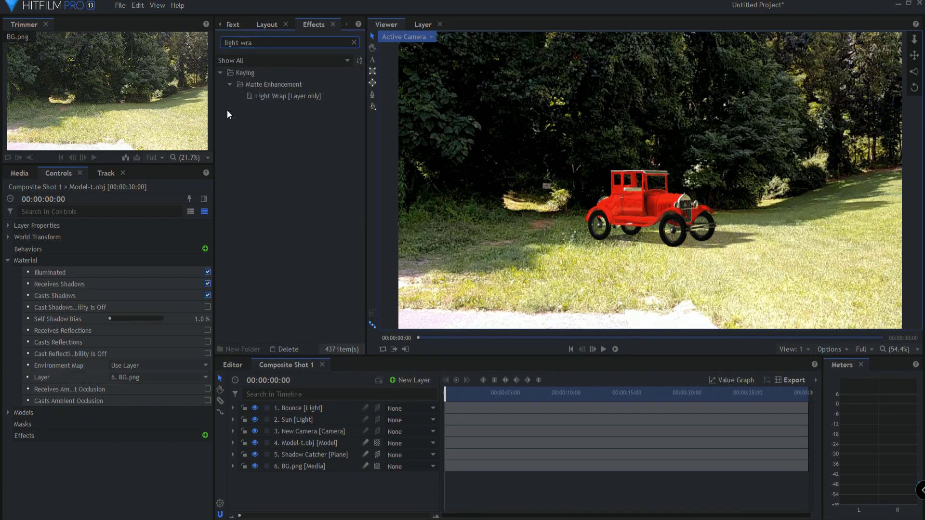
drag(268, 97, 295, 443)
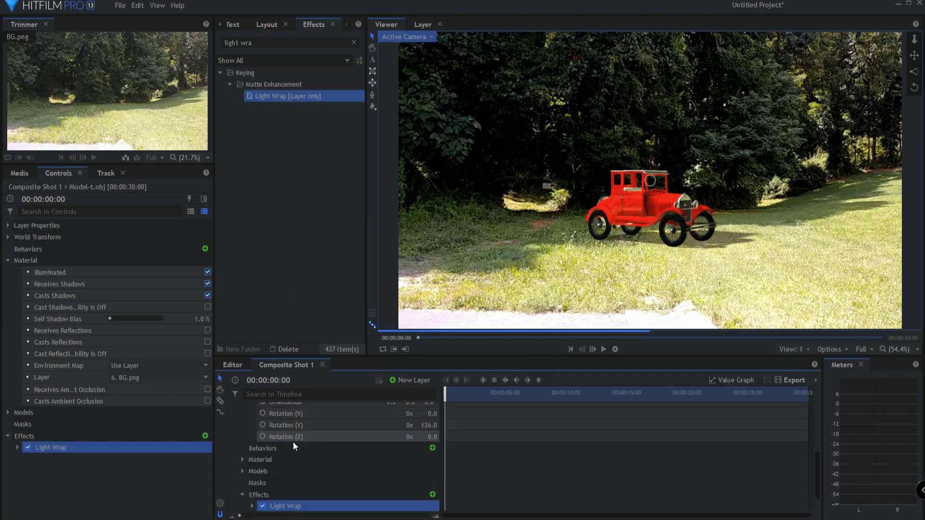
Set the Light Wrap source layer to 6. BG.png and its radius to 5
click(17, 448)
click(137, 460)
click(128, 447)
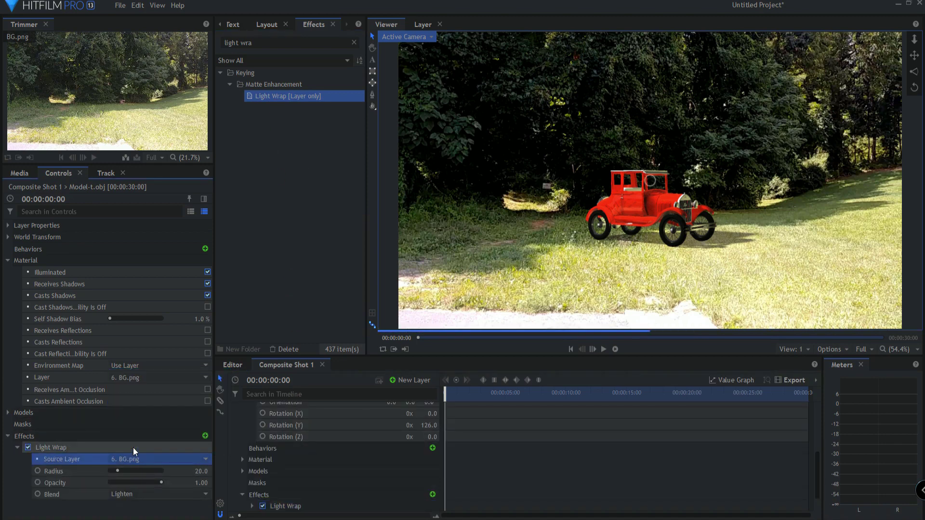
click(199, 473)
text(5)
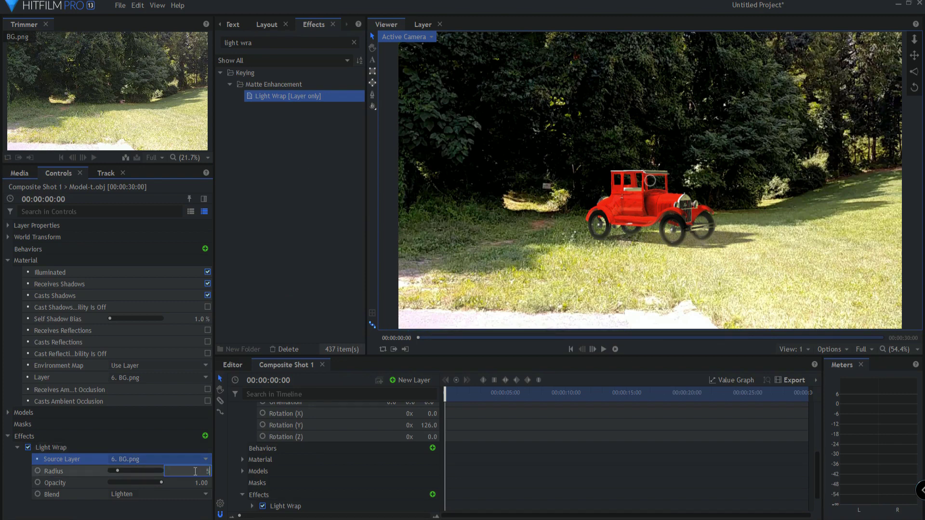
key(Return)
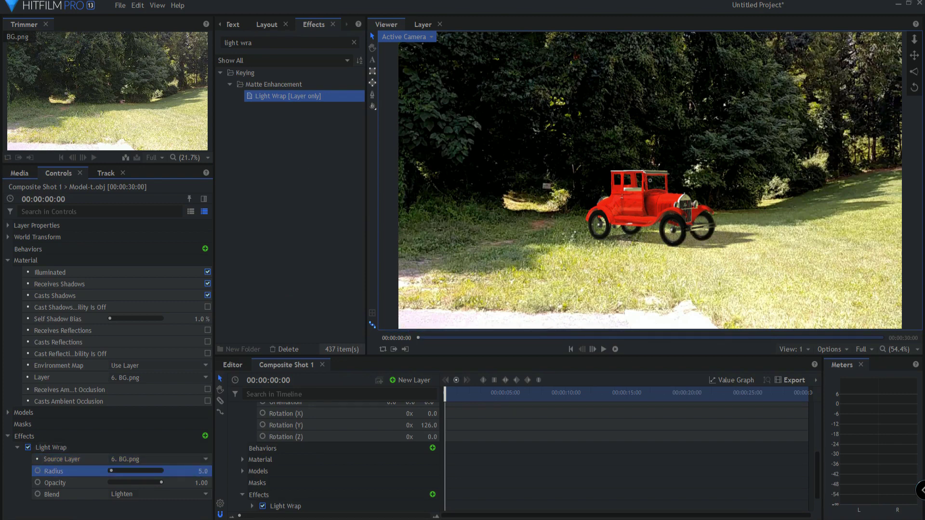
click(8, 436)
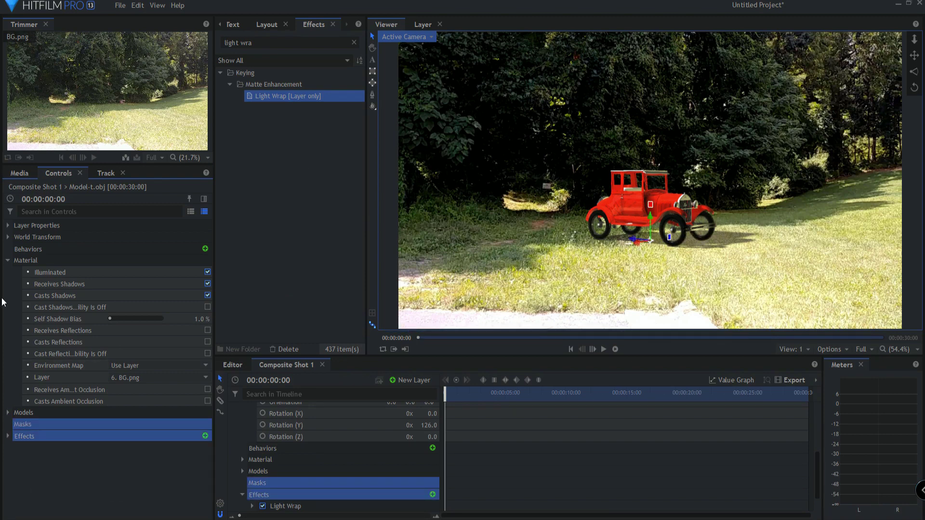
click(117, 497)
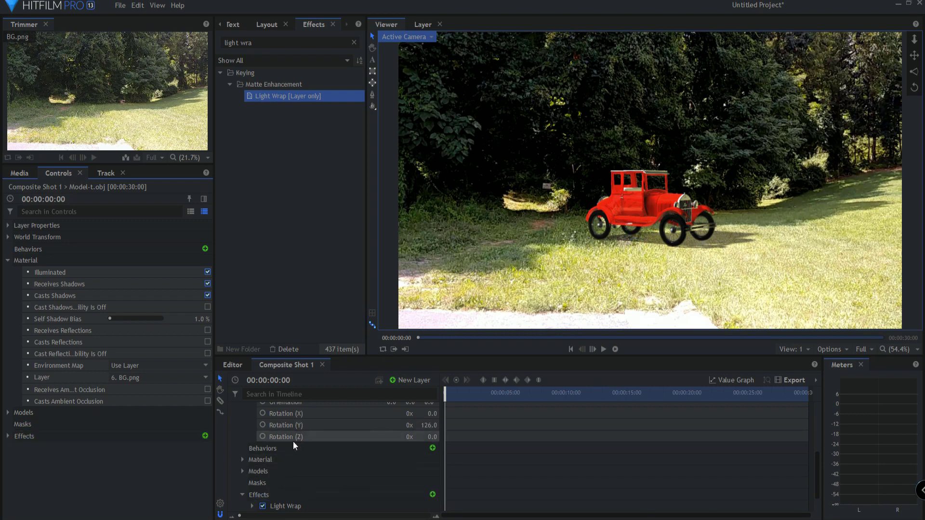
scroll(289, 424, up, 3)
Adjust the Sun light's Intensity slider from 100 to 94.0
click(293, 420)
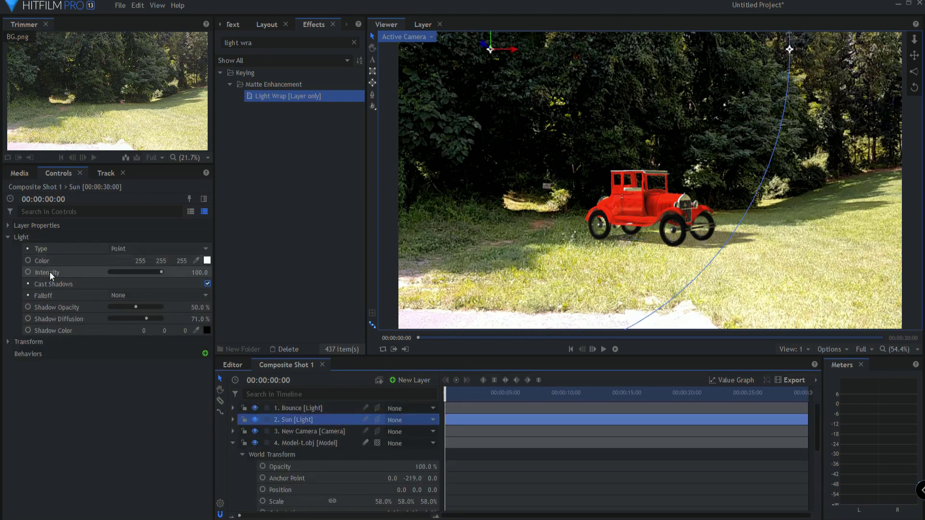
mouse_move(200, 272)
mouse_down()
mouse_move(186, 272)
mouse_move(195, 273)
mouse_up()
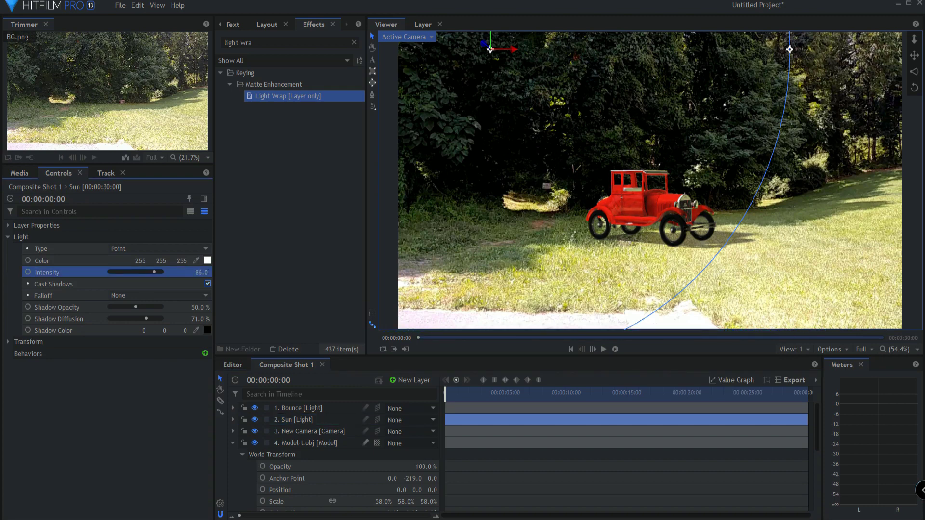
drag(196, 273, 196, 273)
click(232, 444)
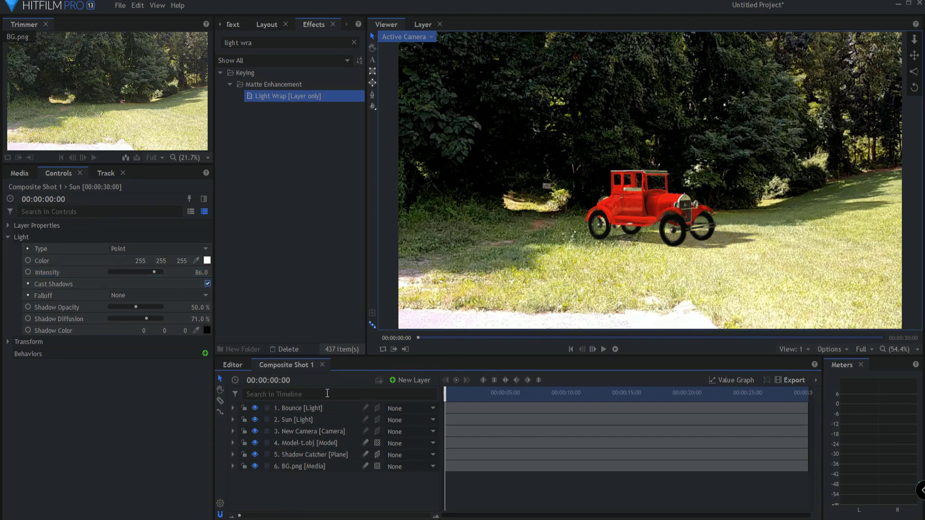
drag(201, 273, 209, 273)
click(322, 498)
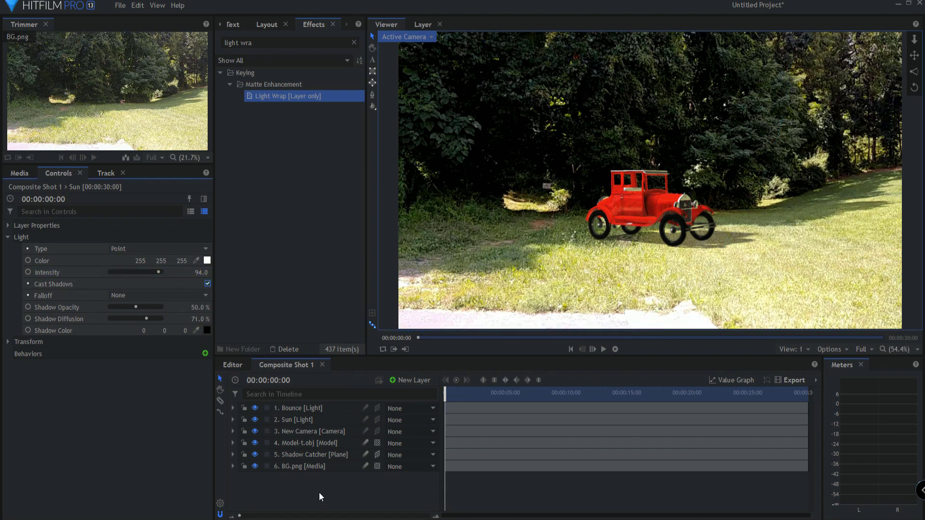